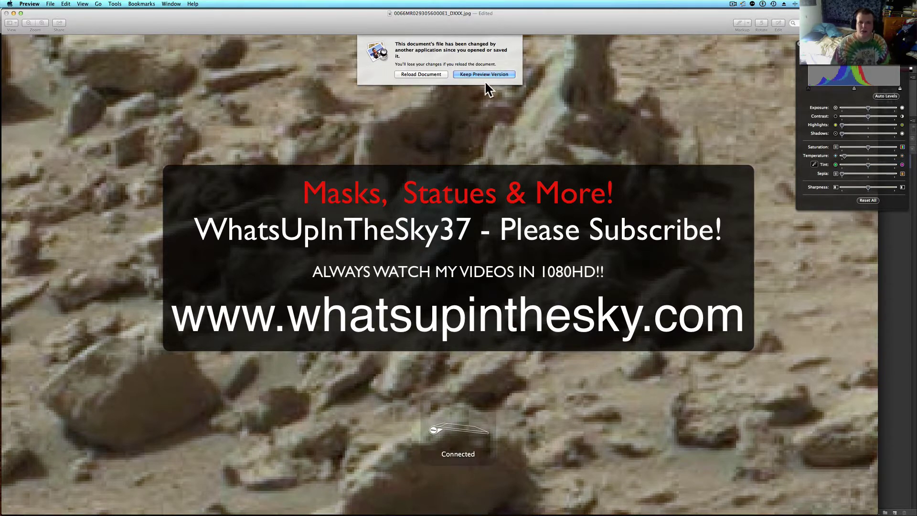
{"action": "left_click", "coordinate": [429, 75]}
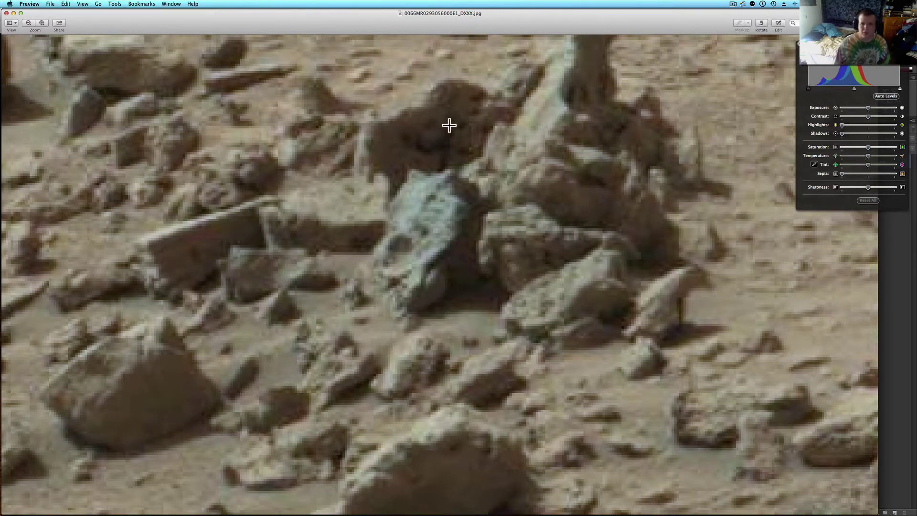
{"action": "scroll", "coordinate": [449, 125], "scroll_direction": "down", "scroll_amount": 10}
{"action": "scroll", "coordinate": [445, 139], "scroll_direction": "up", "scroll_amount": 10}
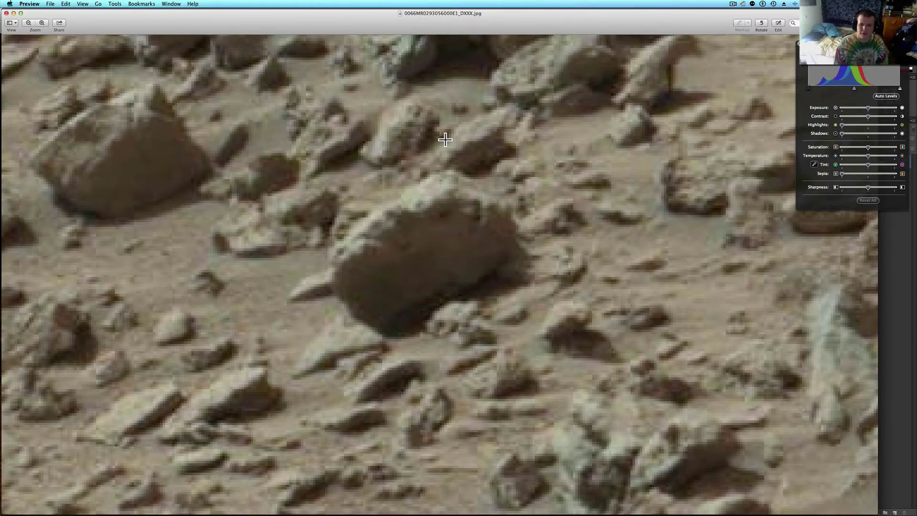
{"action": "scroll", "coordinate": [437, 139], "scroll_direction": "down", "scroll_amount": 1}
{"action": "scroll", "coordinate": [437, 139], "scroll_direction": "up", "scroll_amount": 4}
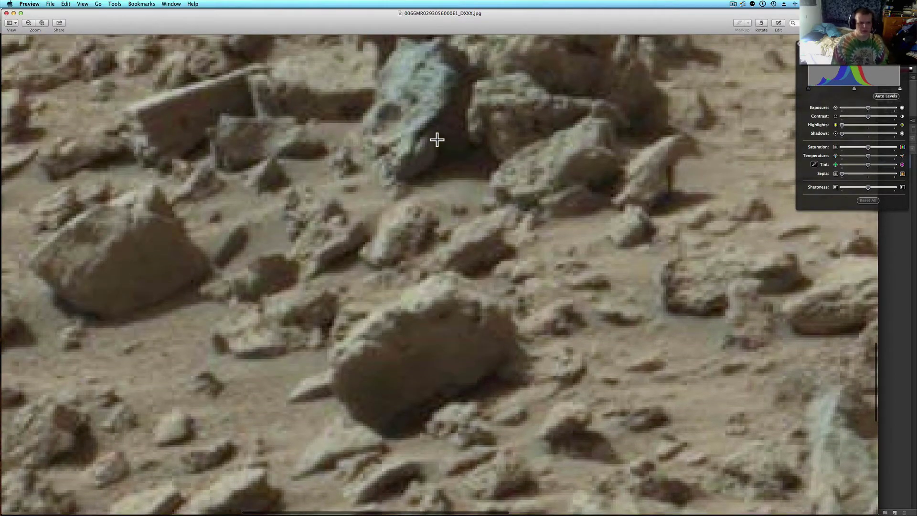
{"action": "scroll", "coordinate": [437, 140], "scroll_direction": "up", "scroll_amount": 6}
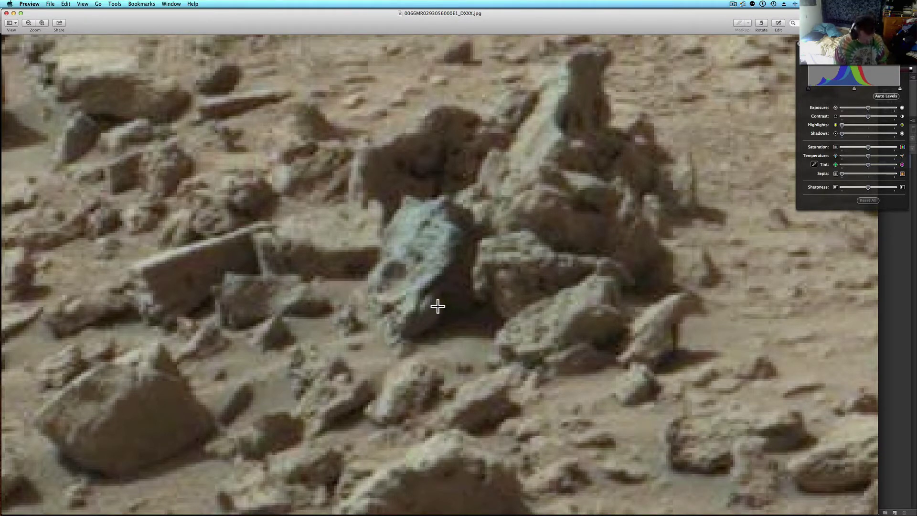
{"action": "scroll", "coordinate": [437, 306], "scroll_direction": "down", "scroll_amount": 10}
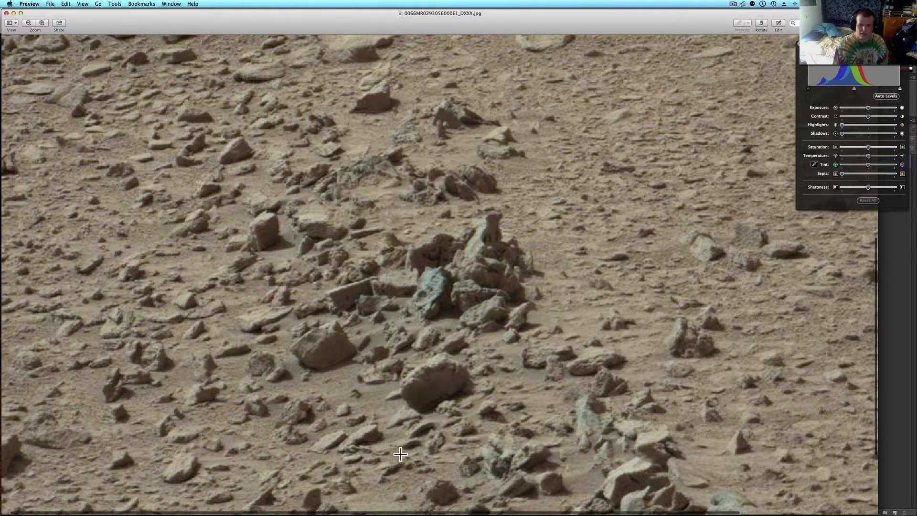
{"action": "scroll", "coordinate": [452, 393], "scroll_direction": "up", "scroll_amount": 5}
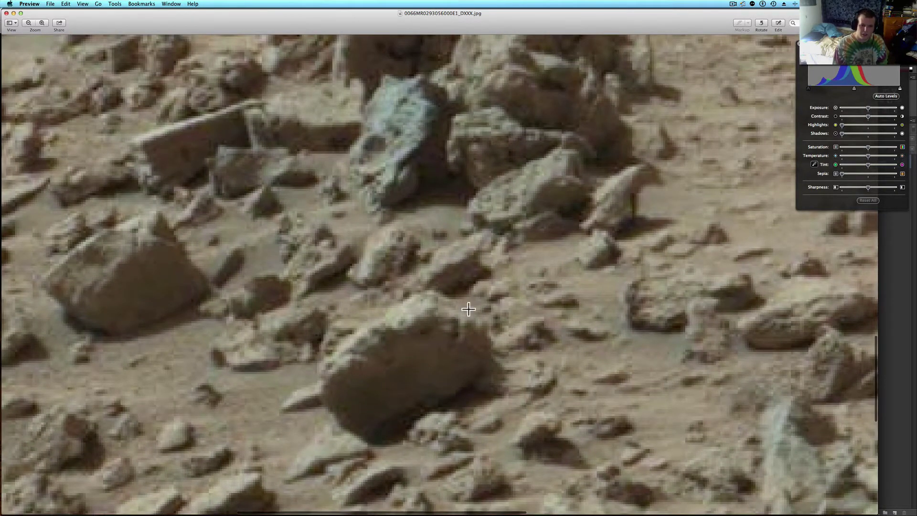
{"action": "scroll", "coordinate": [469, 325], "scroll_direction": "down", "scroll_amount": 6}
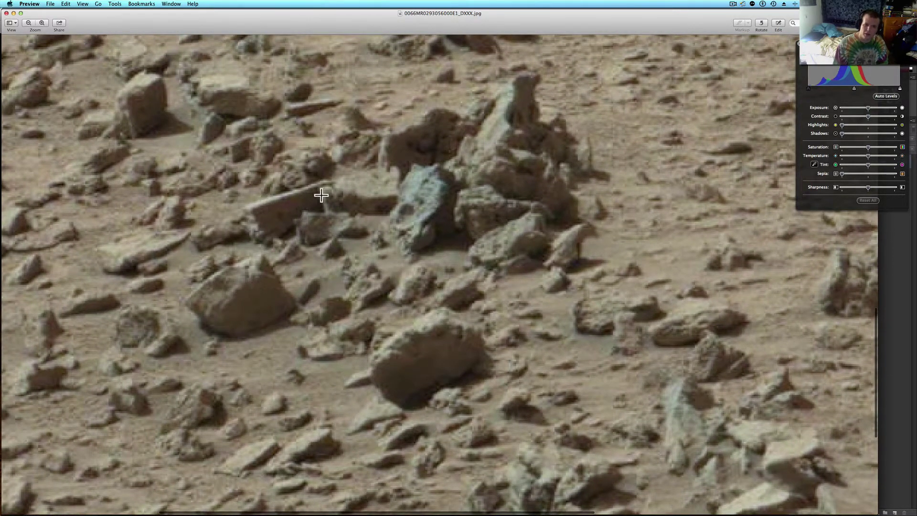
{"action": "scroll", "coordinate": [393, 148], "scroll_direction": "up", "scroll_amount": 15}
{"action": "scroll", "coordinate": [393, 148], "scroll_direction": "down", "scroll_amount": 5}
{"action": "scroll", "coordinate": [393, 147], "scroll_direction": "left", "scroll_amount": 4}
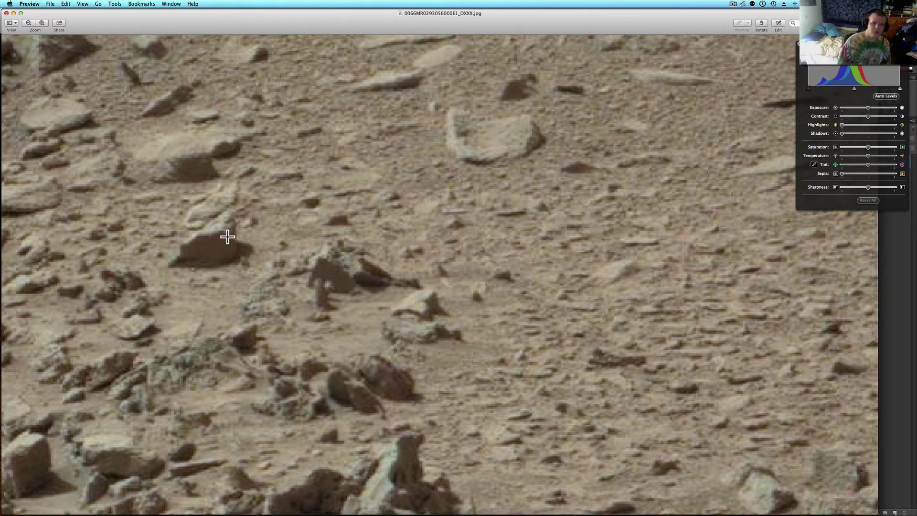
{"action": "scroll", "coordinate": [225, 237], "scroll_direction": "up", "scroll_amount": 3}
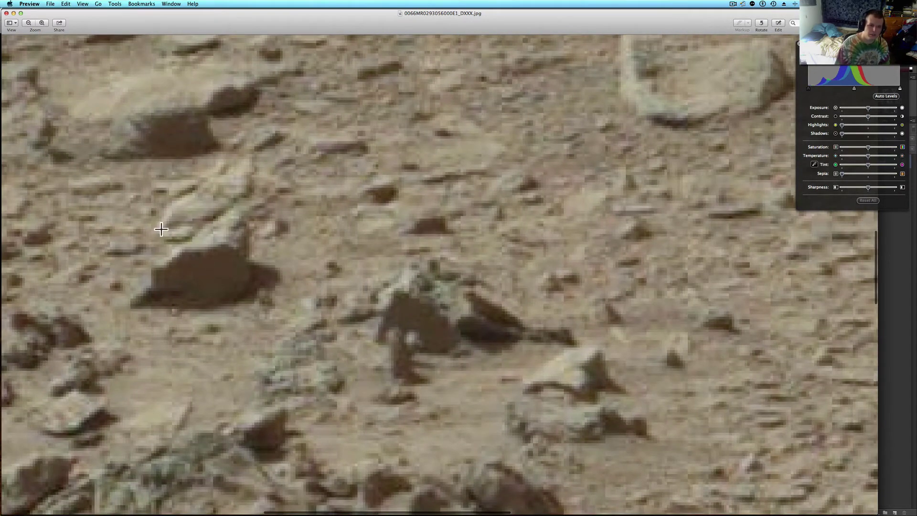
{"action": "scroll", "coordinate": [198, 182], "scroll_direction": "up", "scroll_amount": 1}
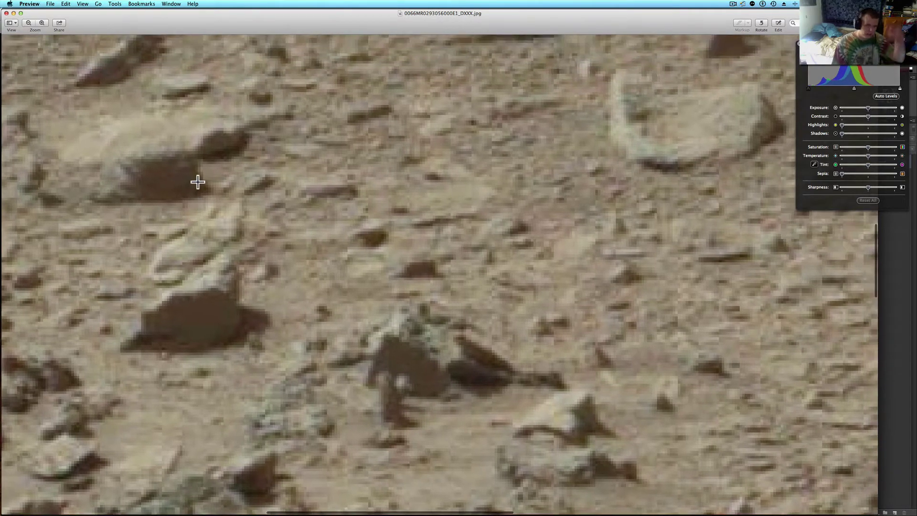
{"action": "scroll", "coordinate": [197, 181], "scroll_direction": "up", "scroll_amount": 3}
{"action": "scroll", "coordinate": [197, 182], "scroll_direction": "left", "scroll_amount": 3}
{"action": "scroll", "coordinate": [198, 181], "scroll_direction": "up", "scroll_amount": 1}
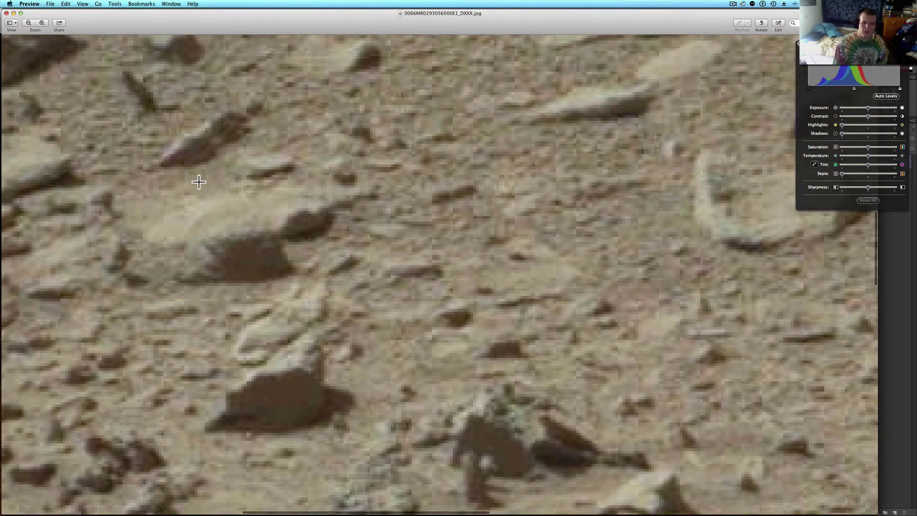
{"action": "scroll", "coordinate": [199, 191], "scroll_direction": "down", "scroll_amount": 1}
{"action": "scroll", "coordinate": [198, 191], "scroll_direction": "down", "scroll_amount": 1}
{"action": "scroll", "coordinate": [198, 190], "scroll_direction": "up", "scroll_amount": 3}
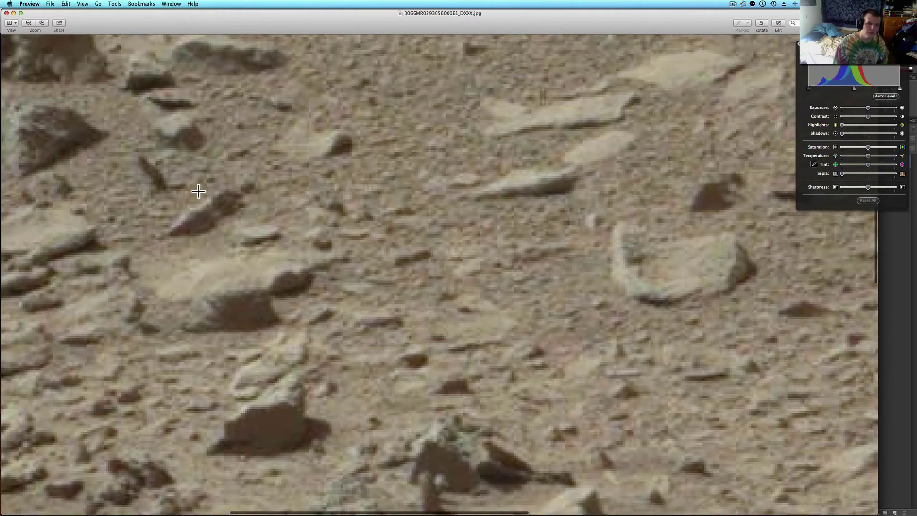
{"action": "scroll", "coordinate": [234, 207], "scroll_direction": "right", "scroll_amount": 10}
{"action": "scroll", "coordinate": [234, 206], "scroll_direction": "down", "scroll_amount": 5}
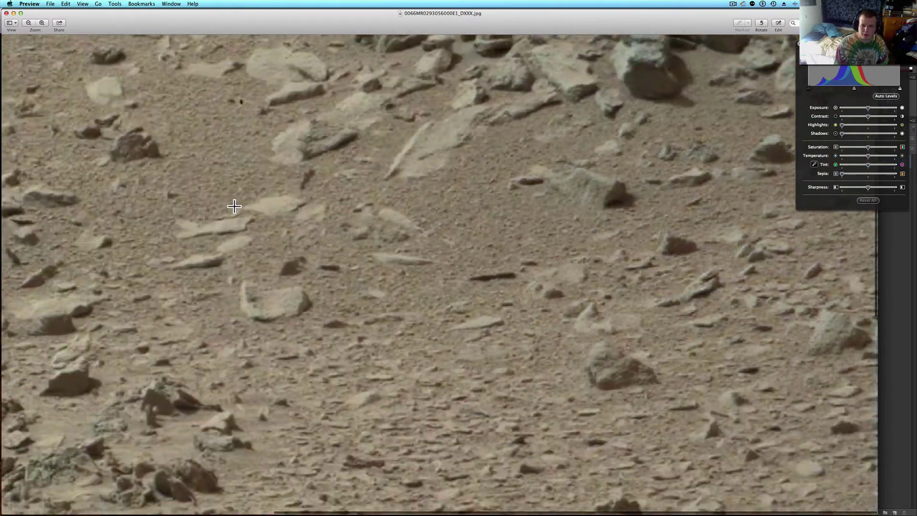
{"action": "scroll", "coordinate": [238, 204], "scroll_direction": "up", "scroll_amount": 4}
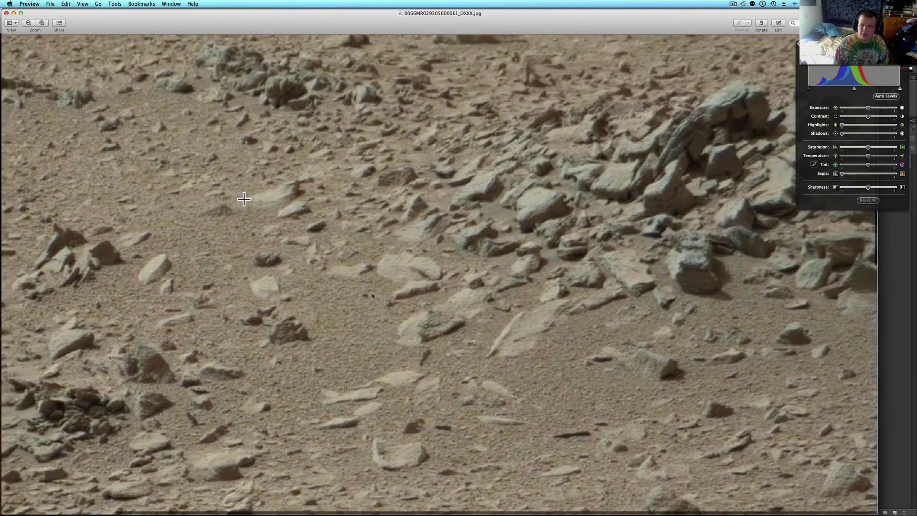
{"action": "scroll", "coordinate": [679, 156], "scroll_direction": "up", "scroll_amount": 6}
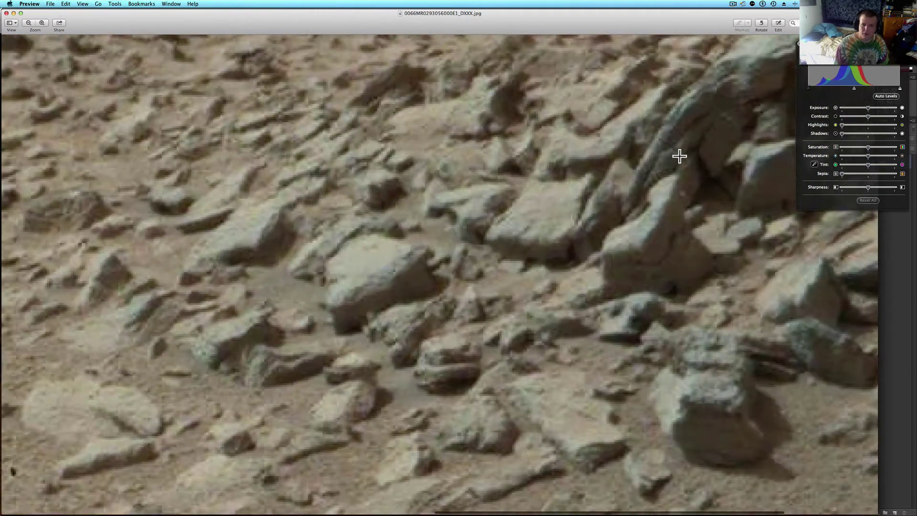
{"action": "scroll", "coordinate": [679, 156], "scroll_direction": "up", "scroll_amount": 2}
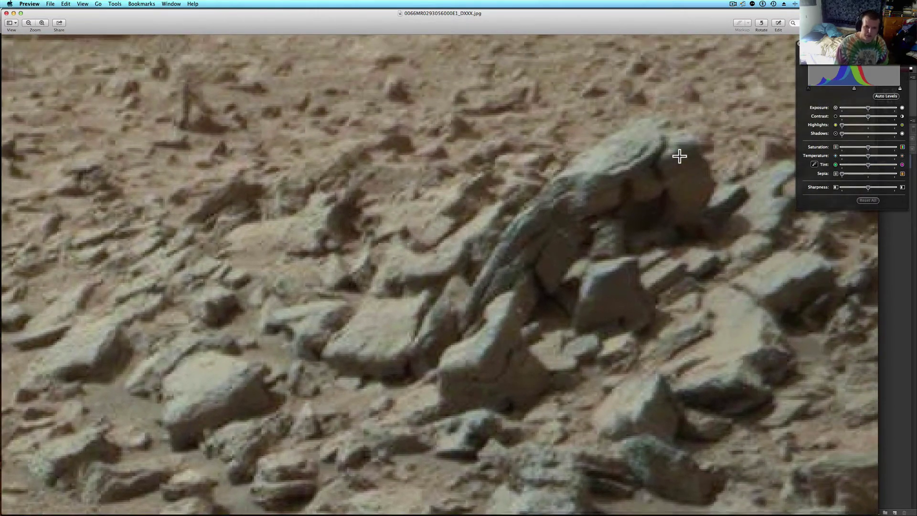
{"action": "scroll", "coordinate": [451, 357], "scroll_direction": "down", "scroll_amount": 4}
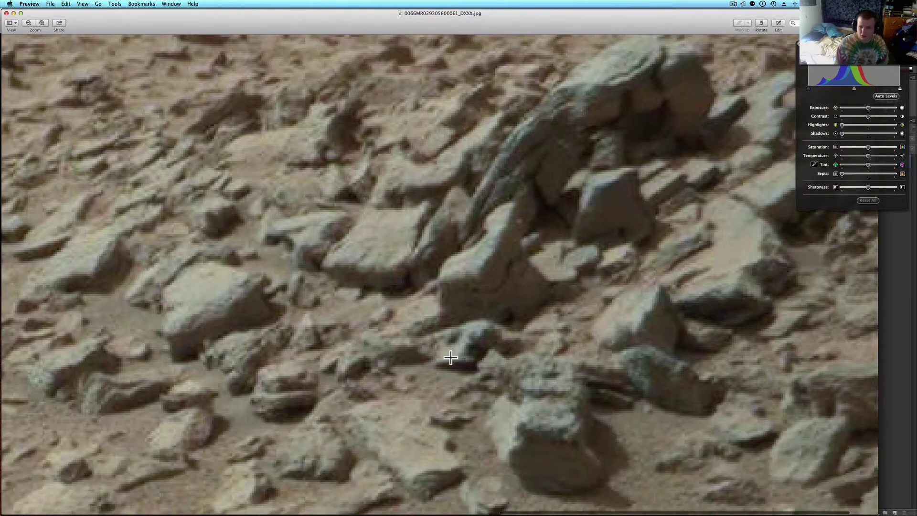
{"action": "scroll", "coordinate": [451, 357], "scroll_direction": "down", "scroll_amount": 3}
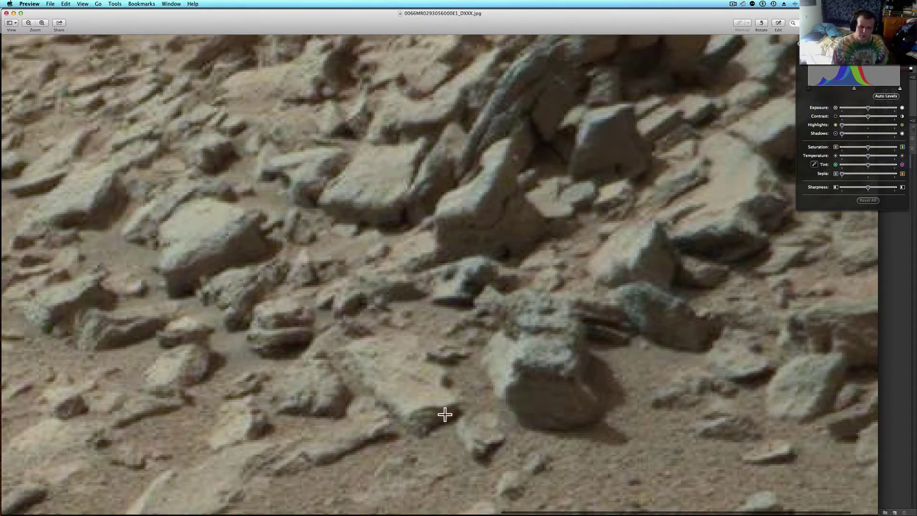
{"action": "scroll", "coordinate": [376, 427], "scroll_direction": "up", "scroll_amount": 2}
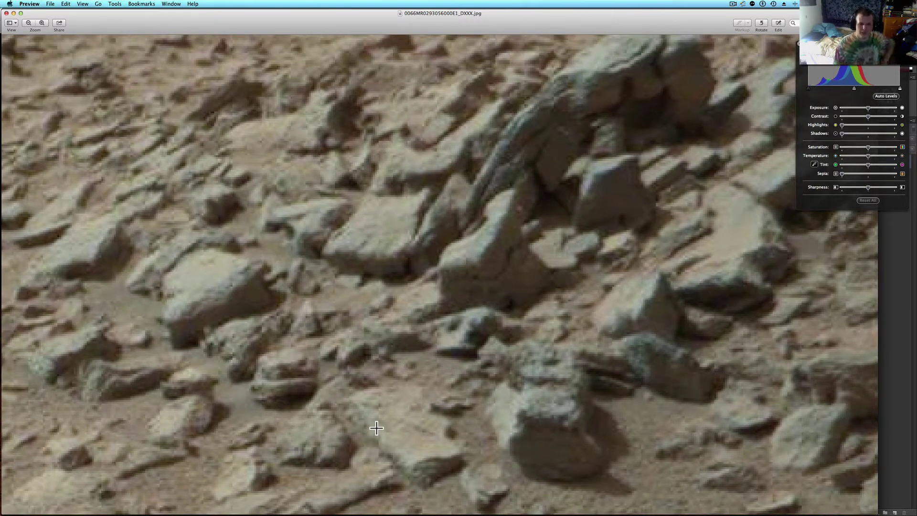
{"action": "scroll", "coordinate": [376, 428], "scroll_direction": "right", "scroll_amount": 1}
{"action": "scroll", "coordinate": [375, 428], "scroll_direction": "up", "scroll_amount": 4}
{"action": "scroll", "coordinate": [376, 428], "scroll_direction": "right", "scroll_amount": 3}
{"action": "scroll", "coordinate": [376, 428], "scroll_direction": "up", "scroll_amount": 1}
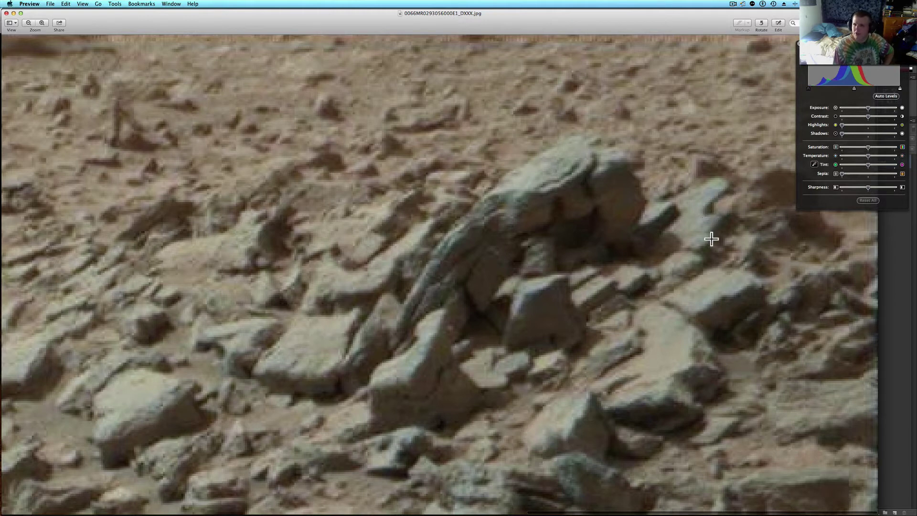
{"action": "scroll", "coordinate": [714, 234], "scroll_direction": "down", "scroll_amount": 3}
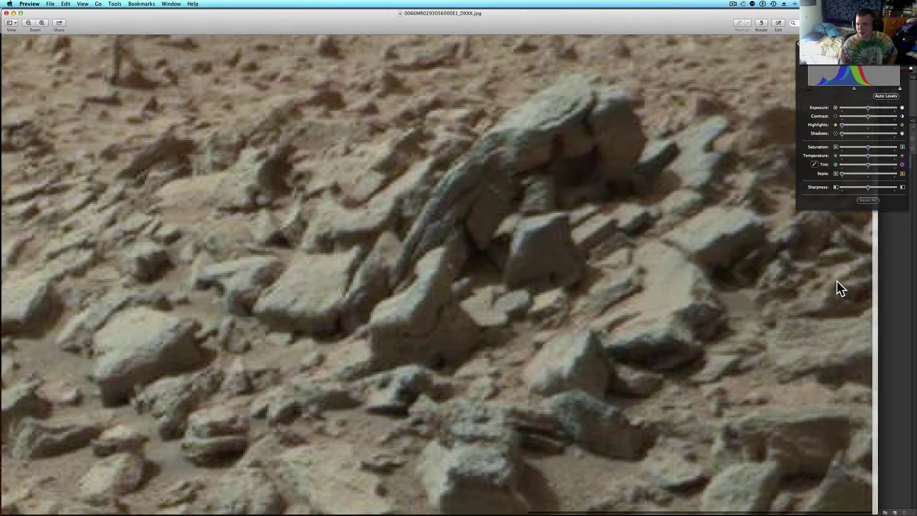
{"action": "scroll", "coordinate": [803, 293], "scroll_direction": "down", "scroll_amount": 5}
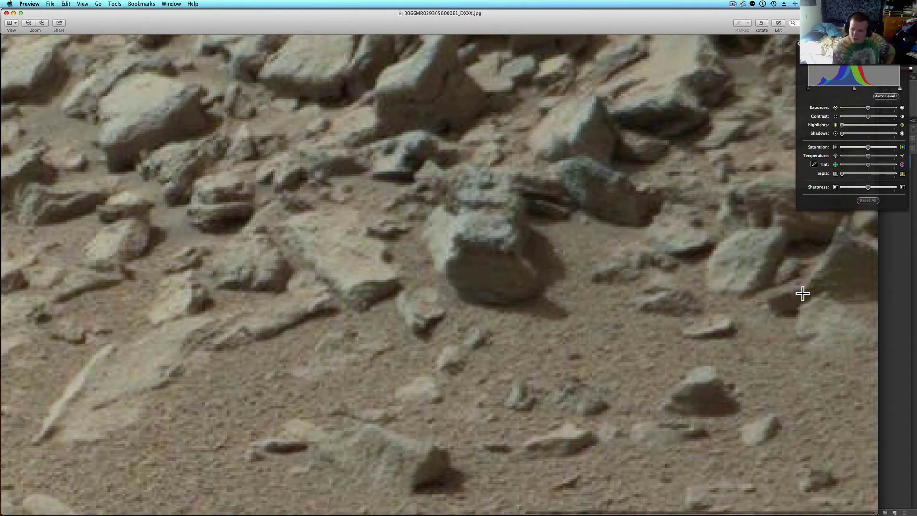
{"action": "scroll", "coordinate": [802, 293], "scroll_direction": "left", "scroll_amount": 10}
{"action": "scroll", "coordinate": [803, 294], "scroll_direction": "down", "scroll_amount": 4}
{"action": "scroll", "coordinate": [802, 294], "scroll_direction": "down", "scroll_amount": 3}
{"action": "scroll", "coordinate": [803, 294], "scroll_direction": "left", "scroll_amount": 2}
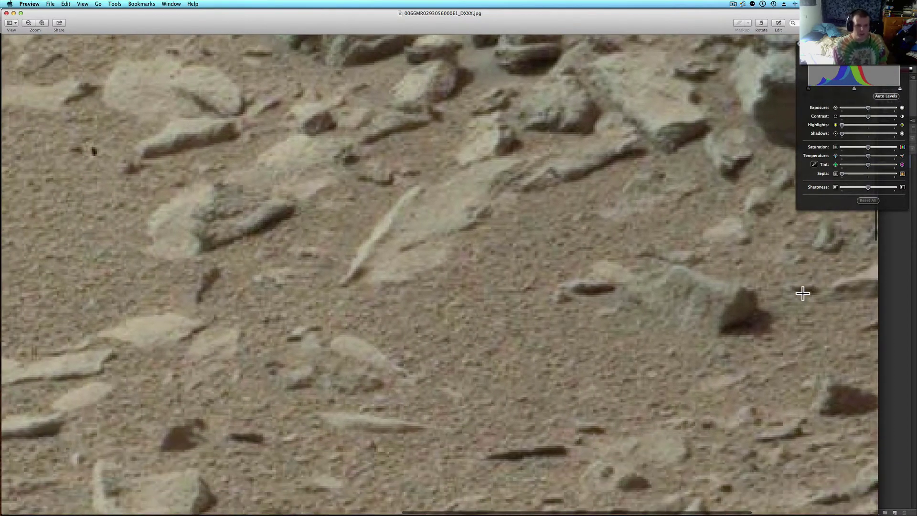
{"action": "scroll", "coordinate": [338, 289], "scroll_direction": "down", "scroll_amount": 5}
{"action": "scroll", "coordinate": [339, 289], "scroll_direction": "right", "scroll_amount": 10}
{"action": "scroll", "coordinate": [339, 289], "scroll_direction": "left", "scroll_amount": 15}
{"action": "scroll", "coordinate": [338, 289], "scroll_direction": "left", "scroll_amount": 10}
{"action": "scroll", "coordinate": [339, 289], "scroll_direction": "down", "scroll_amount": 2}
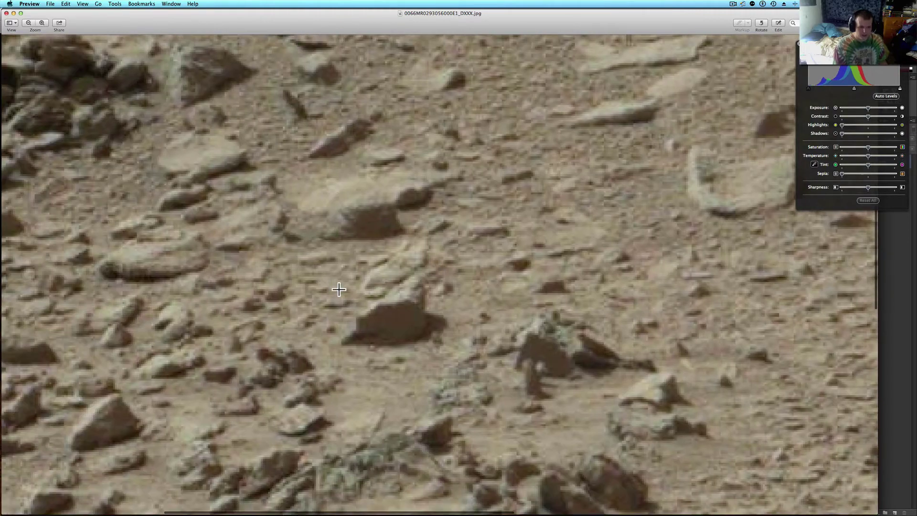
{"action": "scroll", "coordinate": [339, 289], "scroll_direction": "down", "scroll_amount": 4}
{"action": "scroll", "coordinate": [339, 289], "scroll_direction": "left", "scroll_amount": 2}
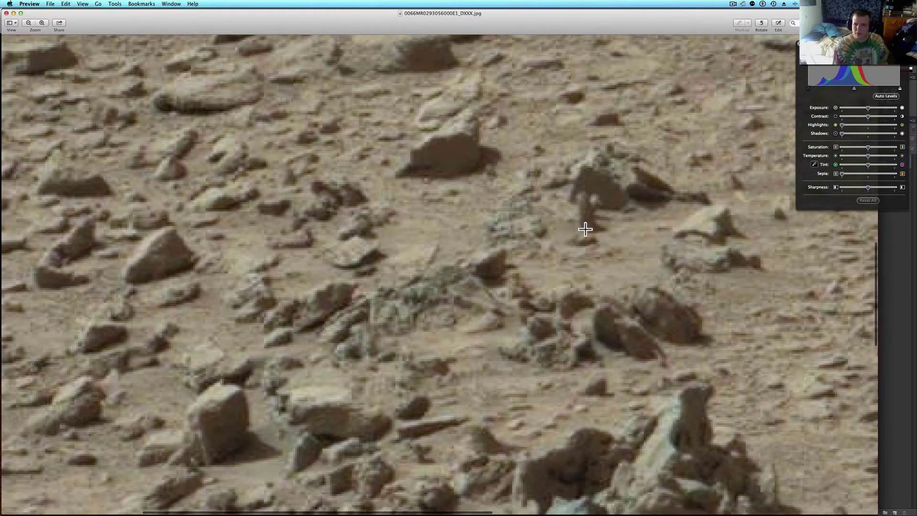
{"action": "scroll", "coordinate": [615, 304], "scroll_direction": "up", "scroll_amount": 2}
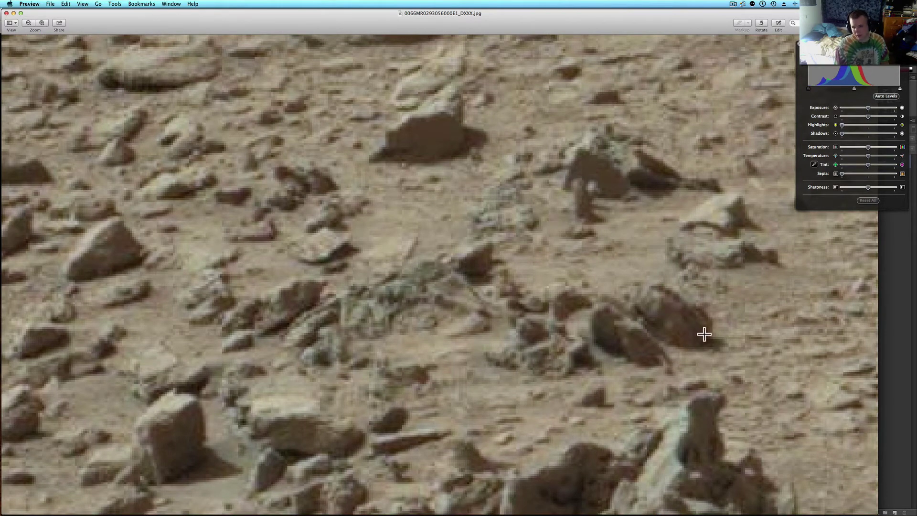
{"action": "scroll", "coordinate": [725, 336], "scroll_direction": "down", "scroll_amount": 1}
{"action": "scroll", "coordinate": [725, 337], "scroll_direction": "up", "scroll_amount": 5}
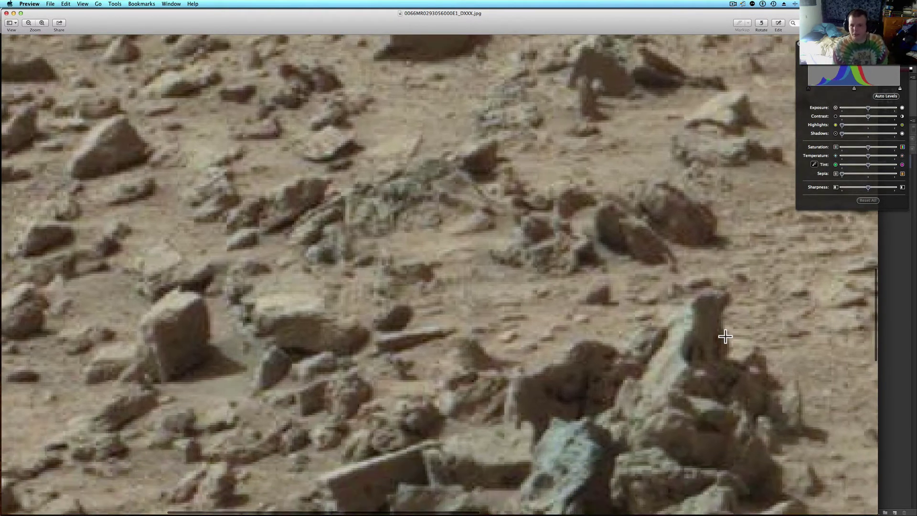
{"action": "scroll", "coordinate": [725, 336], "scroll_direction": "down", "scroll_amount": 3}
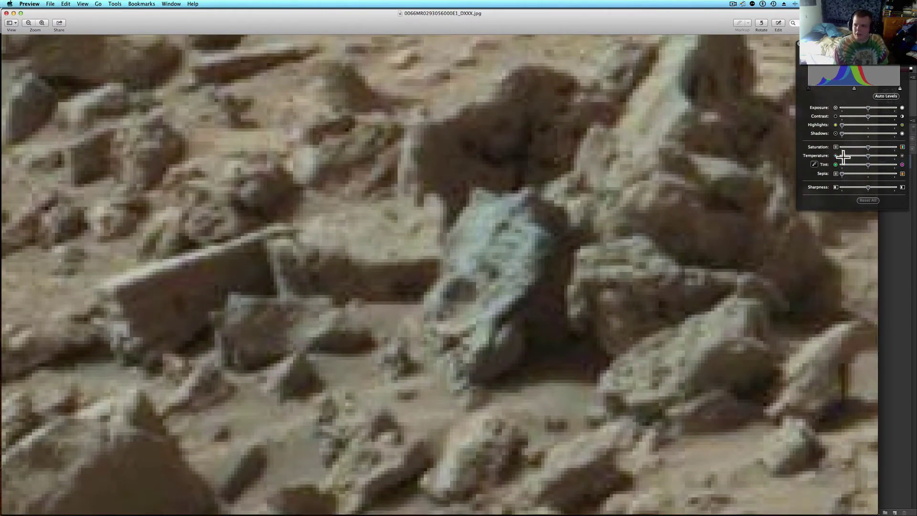
{"action": "left_click_drag", "start_coordinate": [842, 157], "coordinate": [843, 156]}
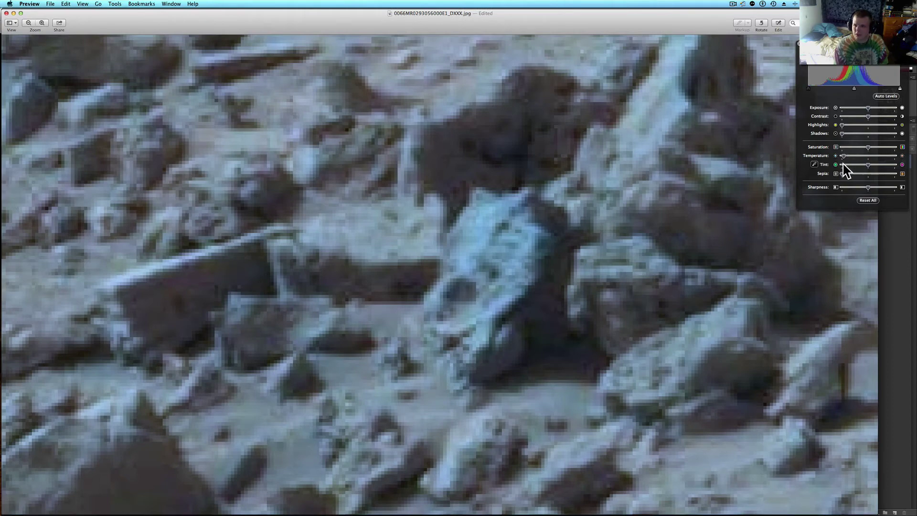
{"action": "left_click_drag", "start_coordinate": [866, 154], "coordinate": [852, 174]}
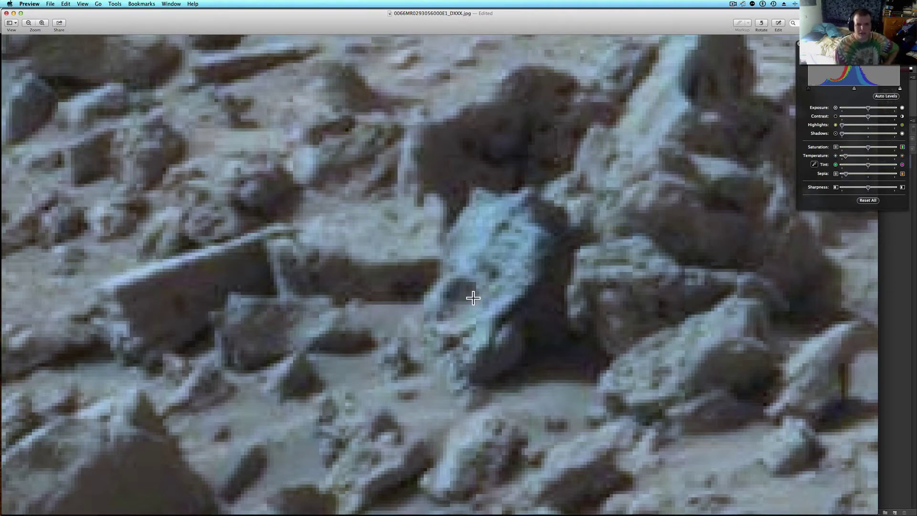
{"action": "scroll", "coordinate": [490, 298], "scroll_direction": "down", "scroll_amount": 5}
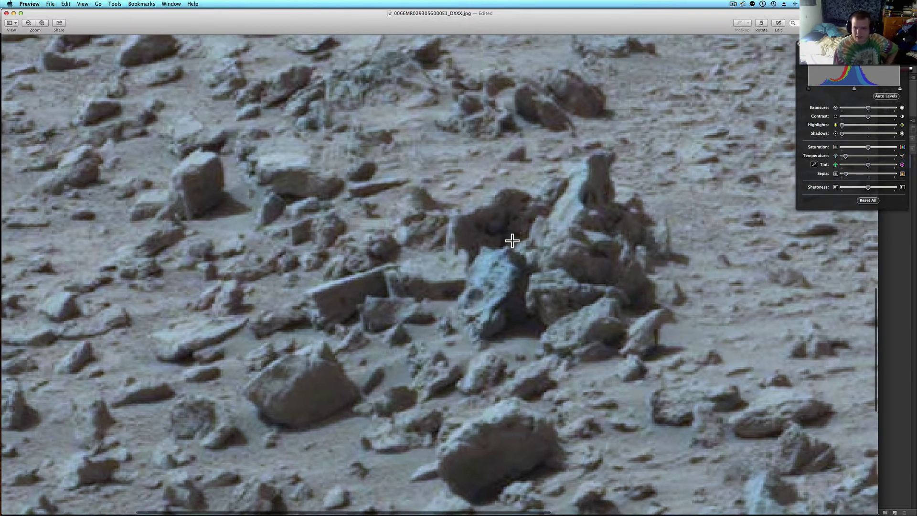
{"action": "scroll", "coordinate": [512, 241], "scroll_direction": "up", "scroll_amount": 5}
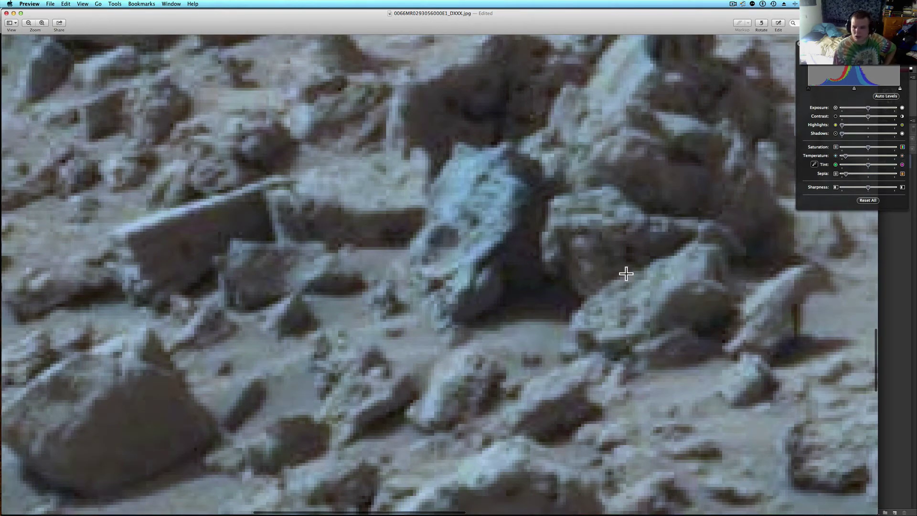
{"action": "scroll", "coordinate": [625, 273], "scroll_direction": "down", "scroll_amount": 5}
{"action": "scroll", "coordinate": [626, 273], "scroll_direction": "left", "scroll_amount": 5}
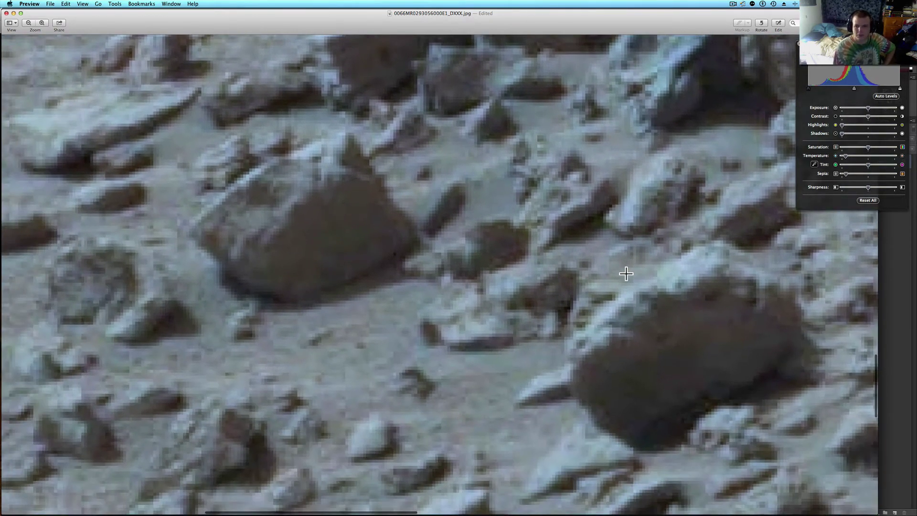
{"action": "key", "text": "super+minus"}
{"action": "key", "text": "super+minus"}
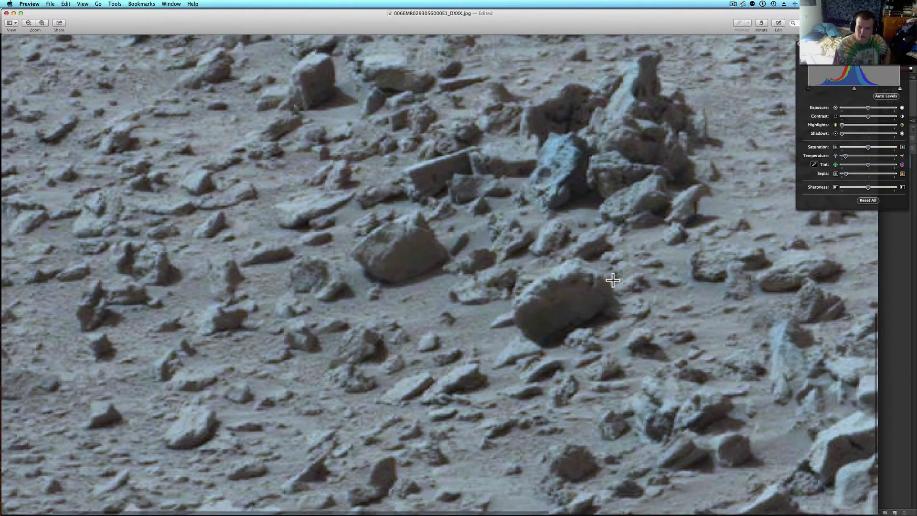
Step: Read the Curiosity photo's caption and credit on Chrome's JPL Raw Images page, then return to Photoshop
{"action": "key", "text": "super+Tab"}
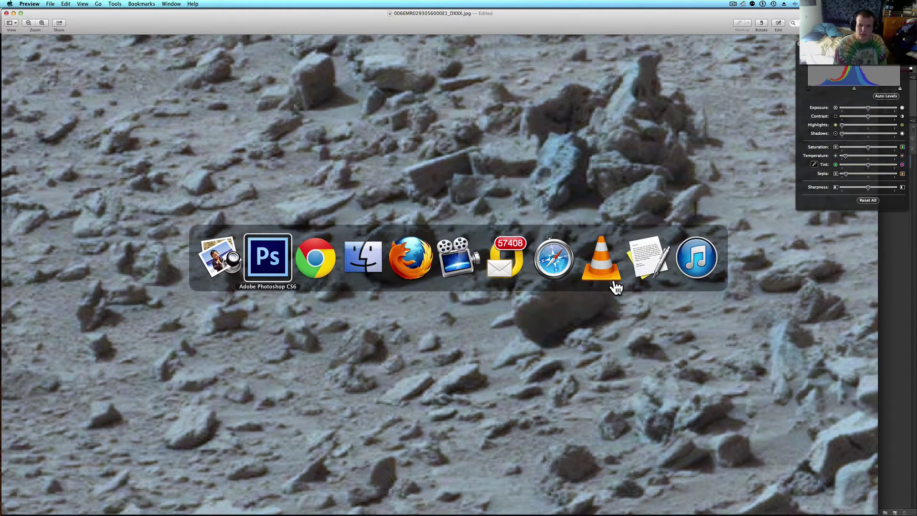
{"action": "key", "text": "super+Tab"}
{"action": "scroll", "coordinate": [430, 377], "scroll_direction": "down", "scroll_amount": 5}
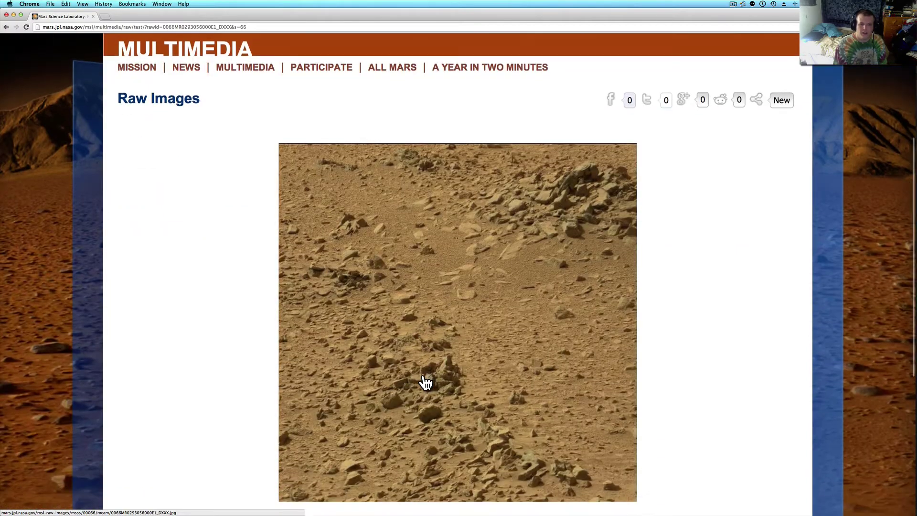
{"action": "scroll", "coordinate": [425, 382], "scroll_direction": "down", "scroll_amount": 3}
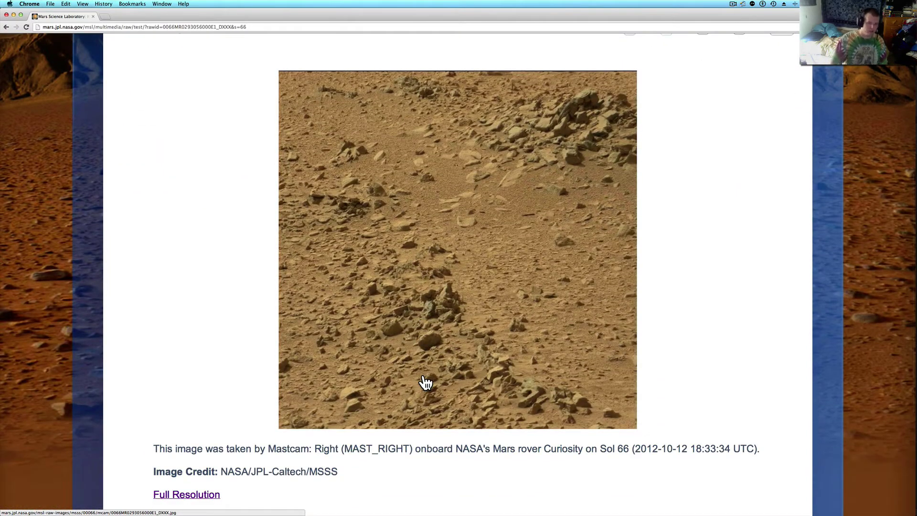
{"action": "scroll", "coordinate": [216, 246], "scroll_direction": "up", "scroll_amount": 2}
{"action": "scroll", "coordinate": [217, 245], "scroll_direction": "up", "scroll_amount": 5}
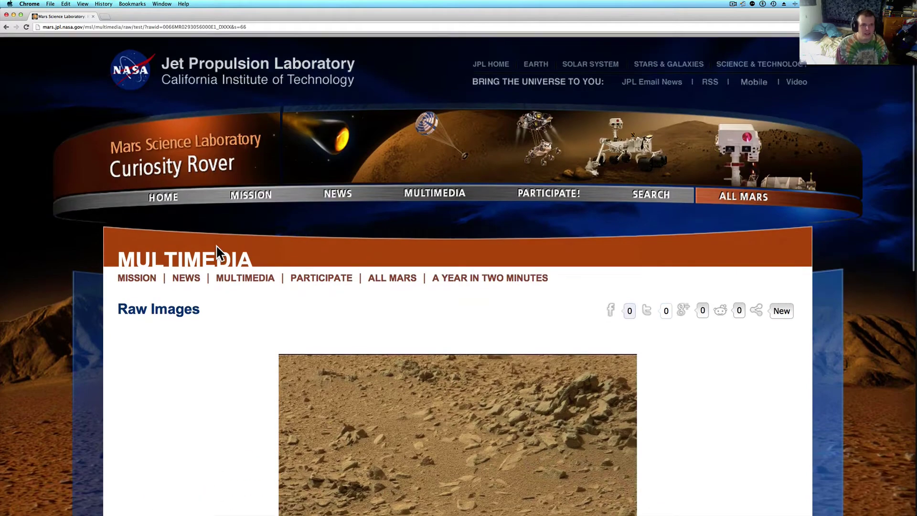
{"action": "key", "text": "super+Tab"}
{"action": "key", "text": "super+Tab"}
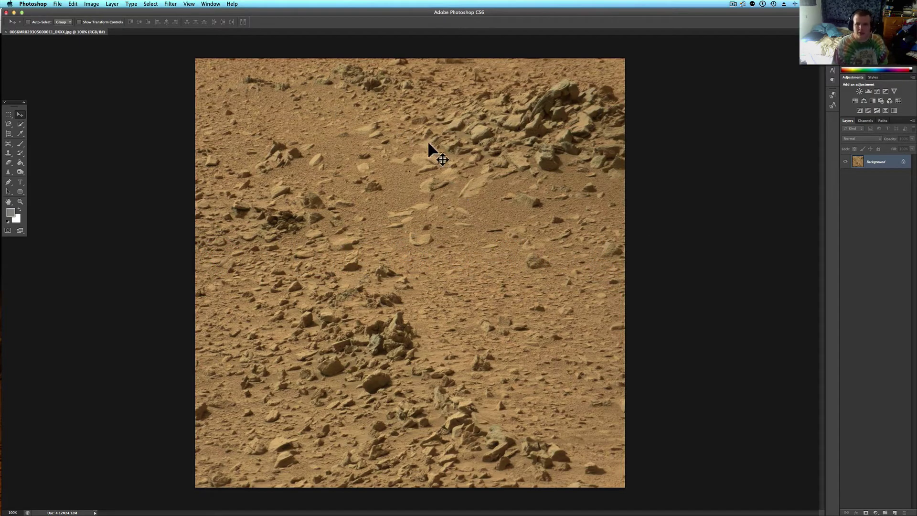
{"action": "scroll", "coordinate": [428, 144], "scroll_direction": "up", "scroll_amount": 2}
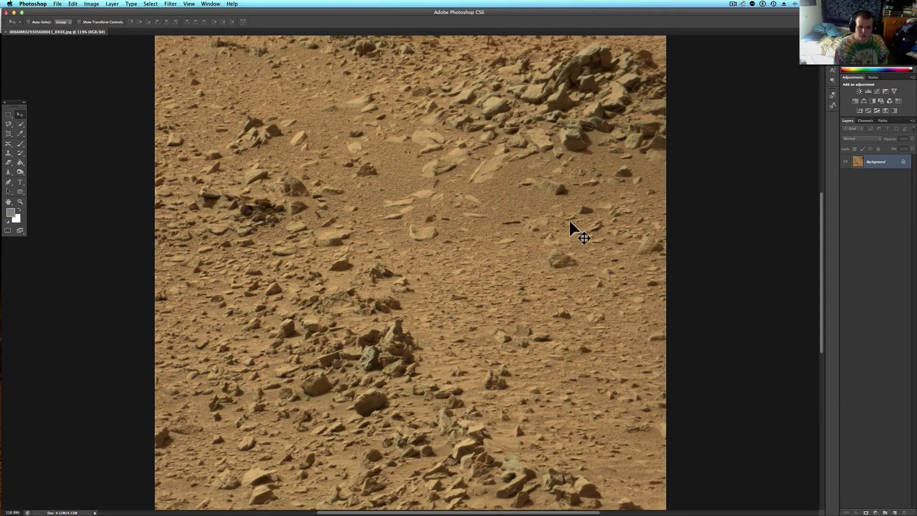
{"action": "scroll", "coordinate": [333, 367], "scroll_direction": "up", "scroll_amount": 2}
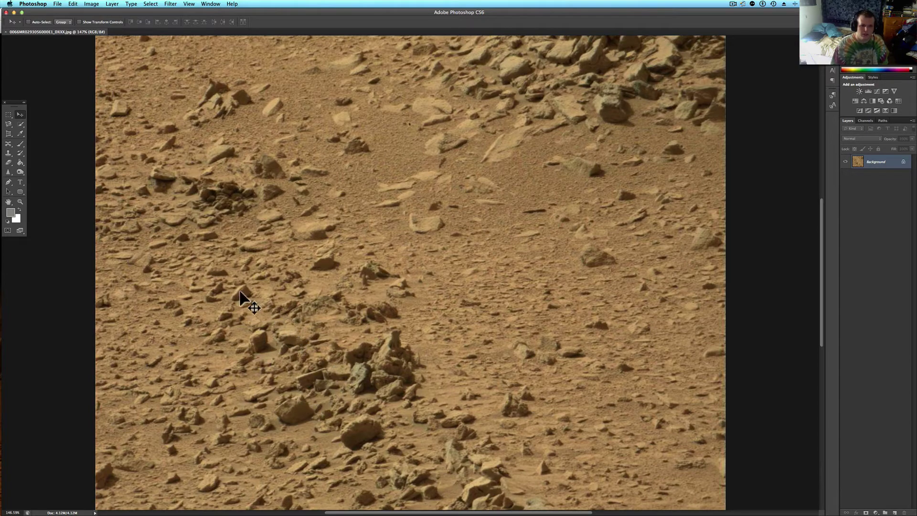
{"action": "left_click", "coordinate": [419, 478]}
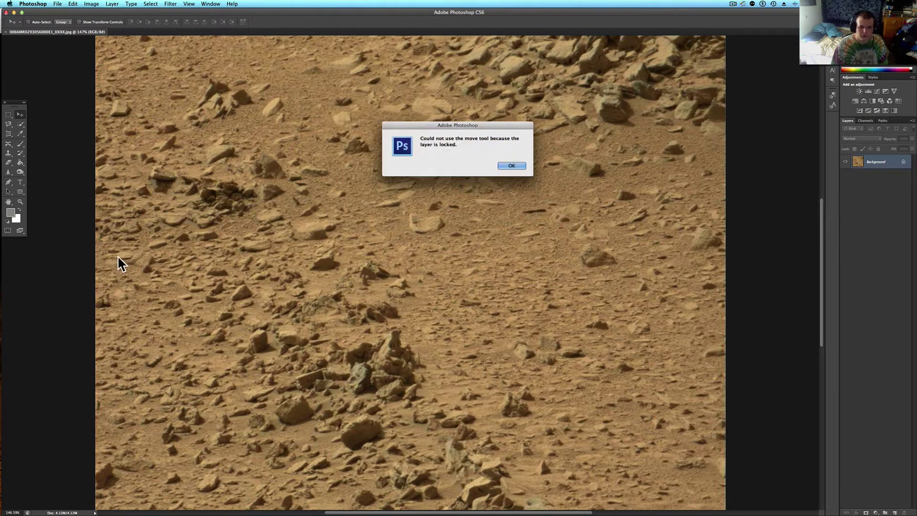
{"action": "left_click", "coordinate": [511, 165]}
{"action": "left_click", "coordinate": [12, 115]}
{"action": "left_click_drag", "start_coordinate": [251, 313], "coordinate": [453, 462]}
{"action": "left_click", "coordinate": [58, 4]}
{"action": "mouse_move", "coordinate": [133, 4]}
{"action": "mouse_move", "coordinate": [102, 7]}
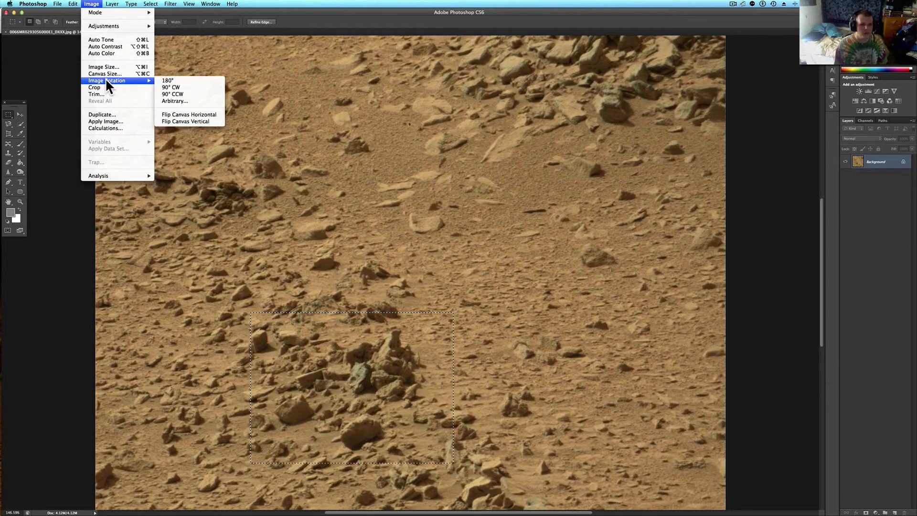
{"action": "left_click", "coordinate": [345, 412]}
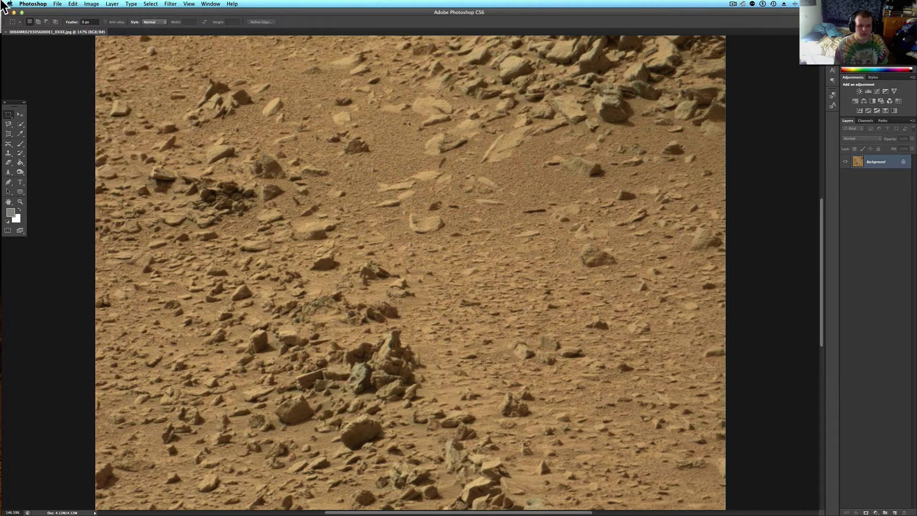
{"action": "left_click", "coordinate": [58, 4]}
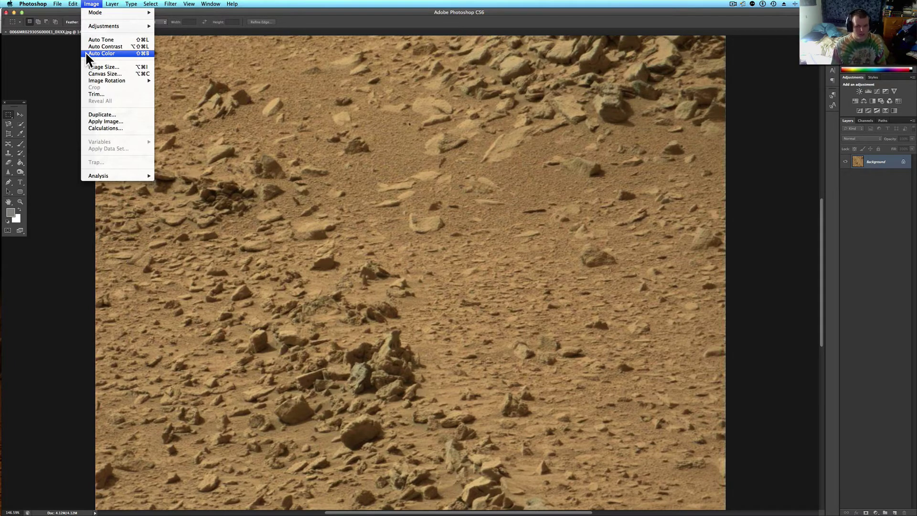
Step: Apply Auto Color and Auto Contrast to neutralize the Mars photo's orange cast
{"action": "left_click", "coordinate": [101, 53]}
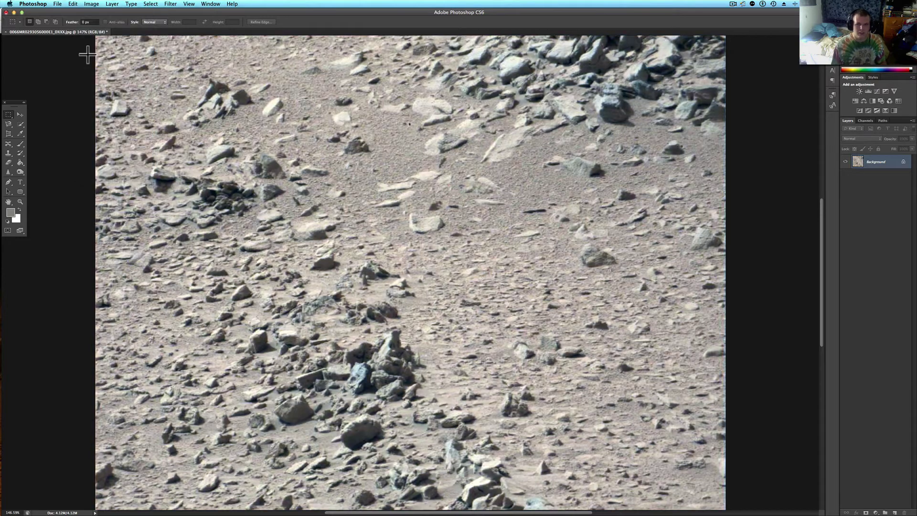
{"action": "left_click", "coordinate": [91, 5]}
{"action": "left_click", "coordinate": [91, 39]}
{"action": "left_click", "coordinate": [92, 5]}
{"action": "left_click", "coordinate": [94, 47]}
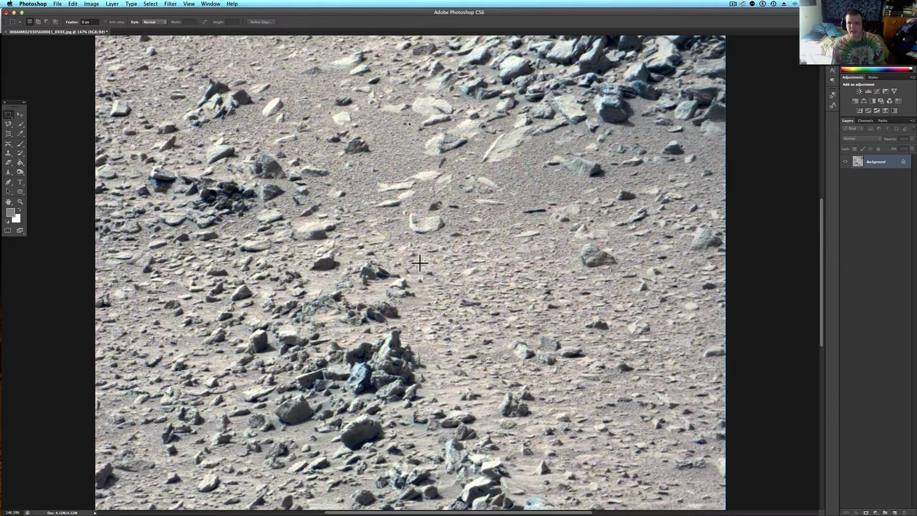
{"action": "left_click", "coordinate": [136, 4]}
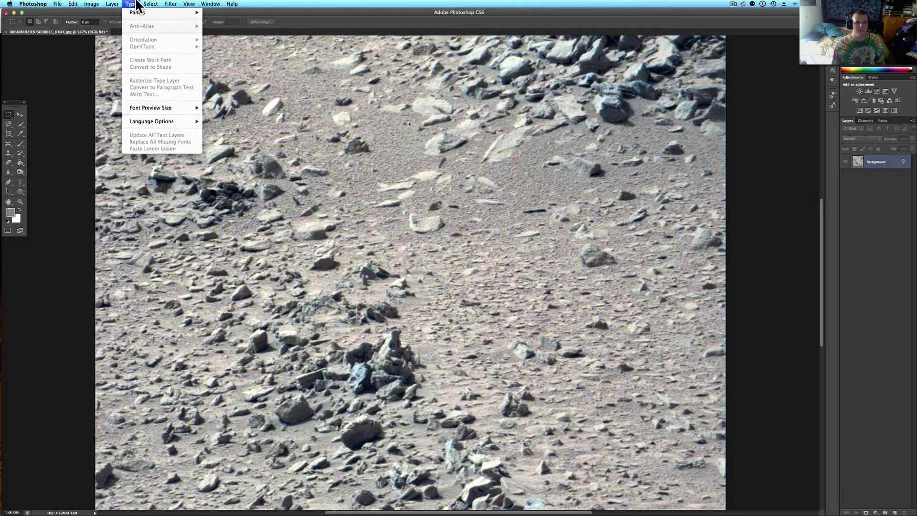
{"action": "left_click", "coordinate": [103, 360]}
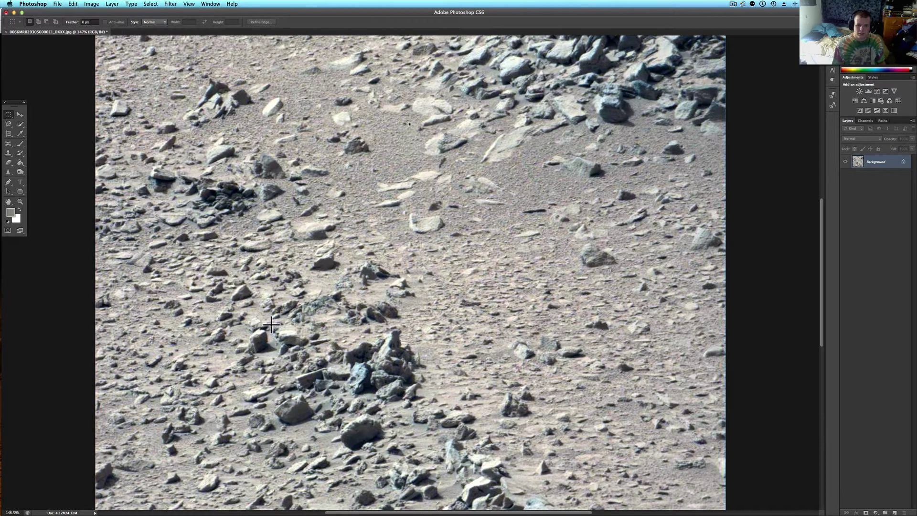
{"action": "scroll", "coordinate": [354, 363], "scroll_direction": "up", "scroll_amount": 5}
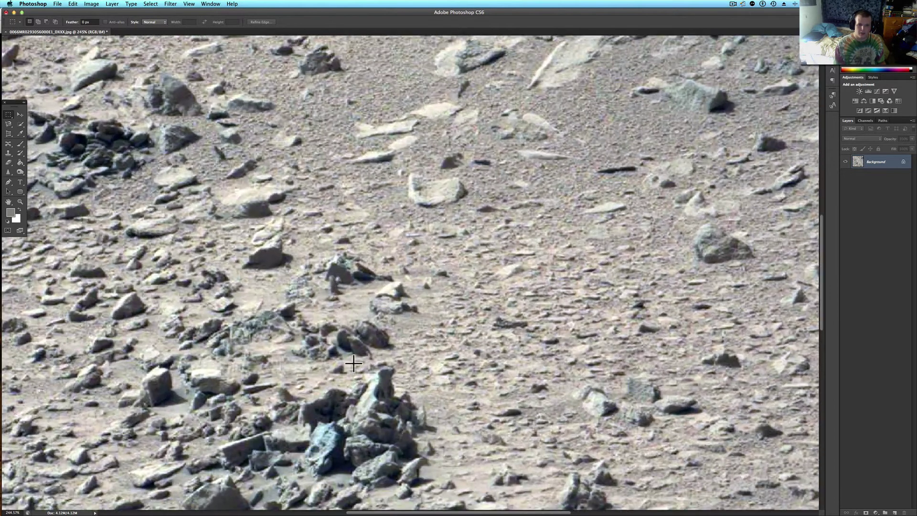
{"action": "scroll", "coordinate": [353, 363], "scroll_direction": "up", "scroll_amount": 2}
{"action": "scroll", "coordinate": [358, 359], "scroll_direction": "up", "scroll_amount": 2}
{"action": "scroll", "coordinate": [358, 358], "scroll_direction": "up", "scroll_amount": 1}
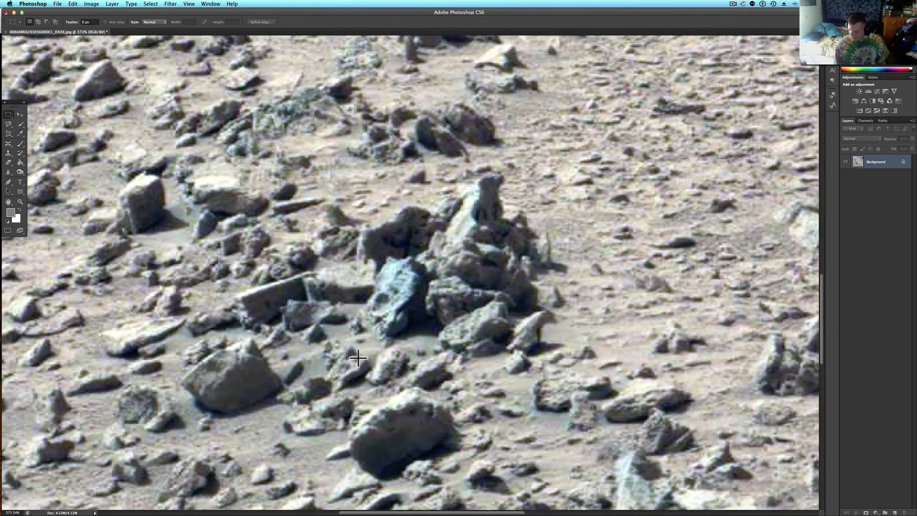
{"action": "scroll", "coordinate": [358, 357], "scroll_direction": "down", "scroll_amount": 1}
{"action": "scroll", "coordinate": [359, 357], "scroll_direction": "down", "scroll_amount": 1}
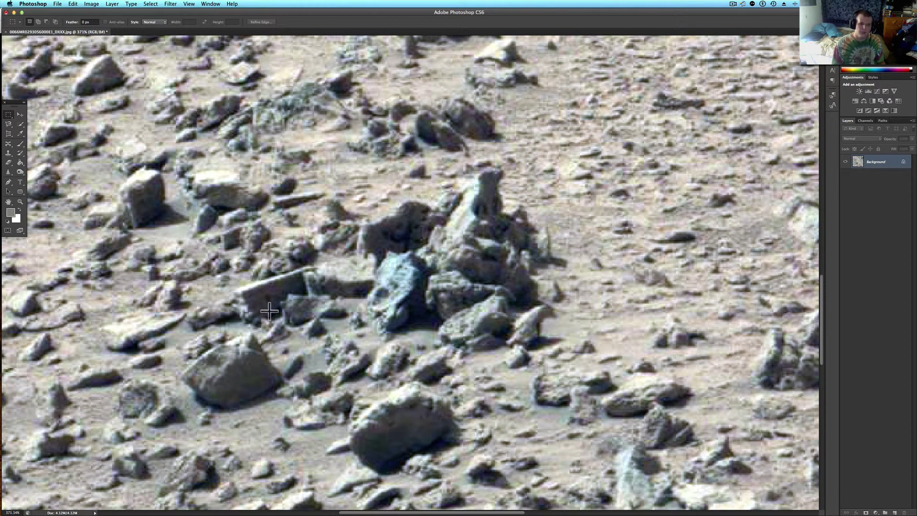
{"action": "scroll", "coordinate": [177, 175], "scroll_direction": "up", "scroll_amount": 5}
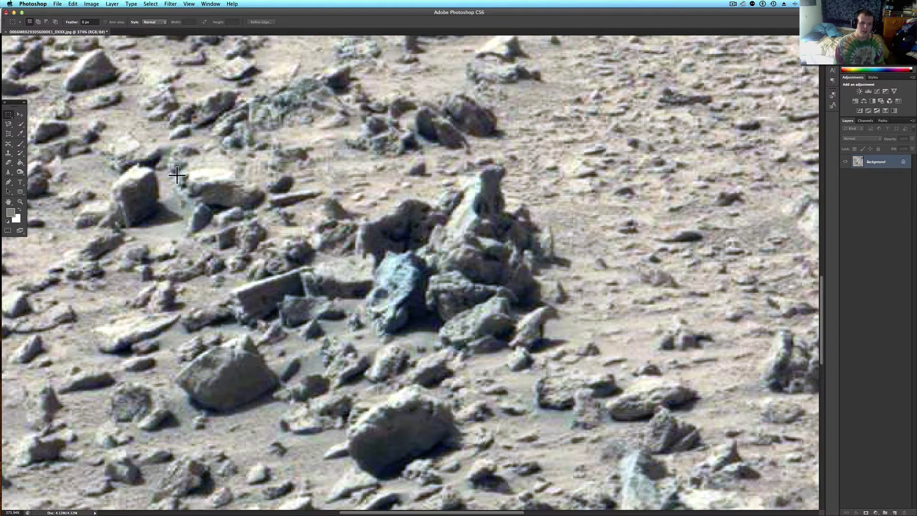
{"action": "scroll", "coordinate": [176, 175], "scroll_direction": "up", "scroll_amount": 2}
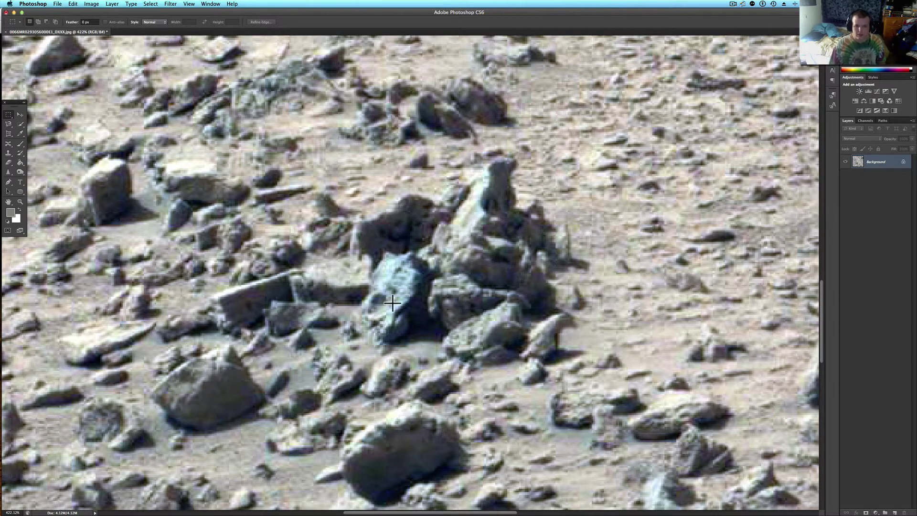
{"action": "scroll", "coordinate": [391, 303], "scroll_direction": "up", "scroll_amount": 2}
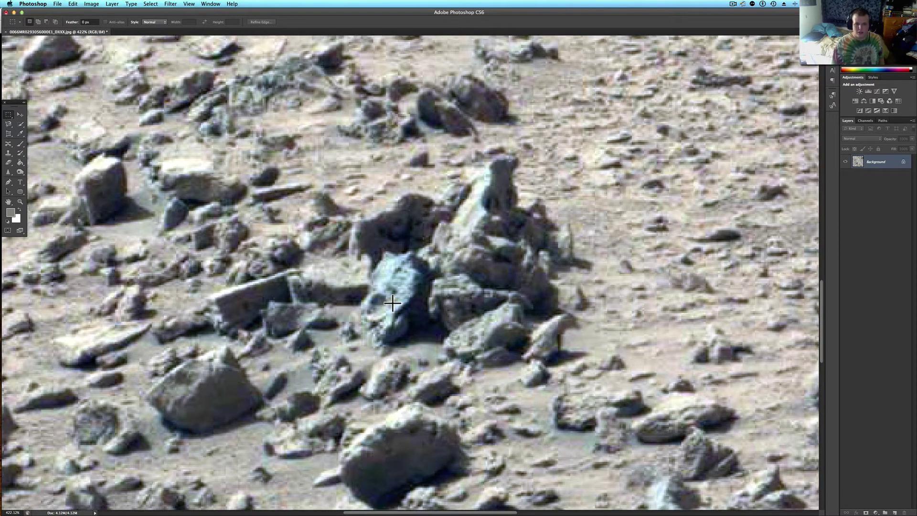
{"action": "scroll", "coordinate": [391, 303], "scroll_direction": "up", "scroll_amount": 2}
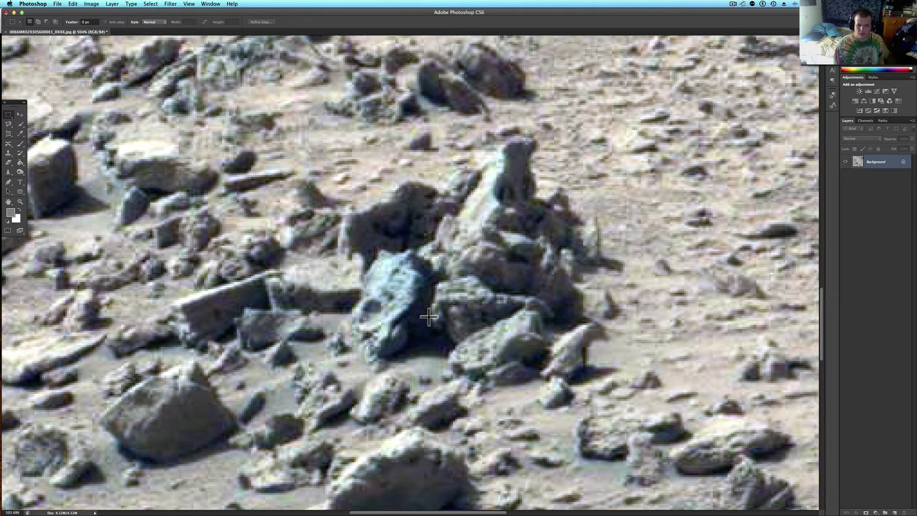
{"action": "scroll", "coordinate": [430, 318], "scroll_direction": "down", "scroll_amount": 1}
{"action": "scroll", "coordinate": [500, 330], "scroll_direction": "down", "scroll_amount": 10}
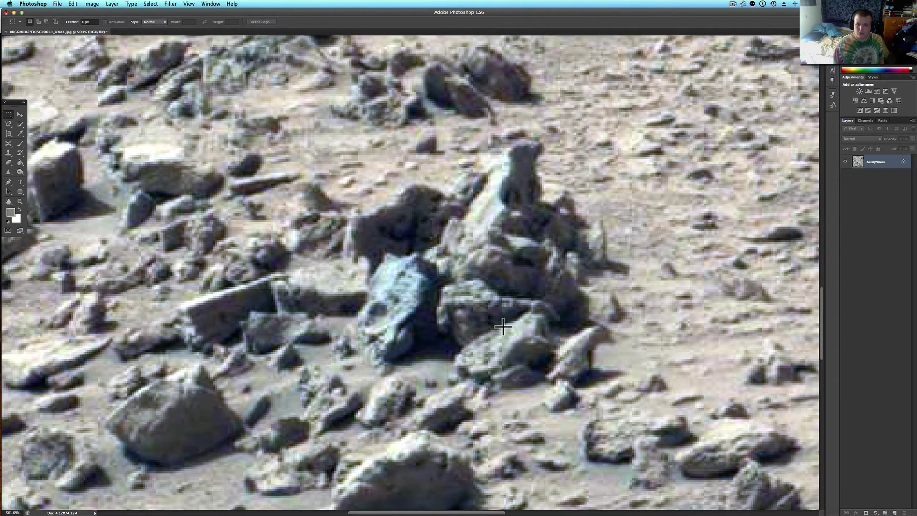
{"action": "scroll", "coordinate": [503, 330], "scroll_direction": "up", "scroll_amount": 14}
{"action": "scroll", "coordinate": [502, 332], "scroll_direction": "down", "scroll_amount": 2}
{"action": "scroll", "coordinate": [503, 334], "scroll_direction": "up", "scroll_amount": 2}
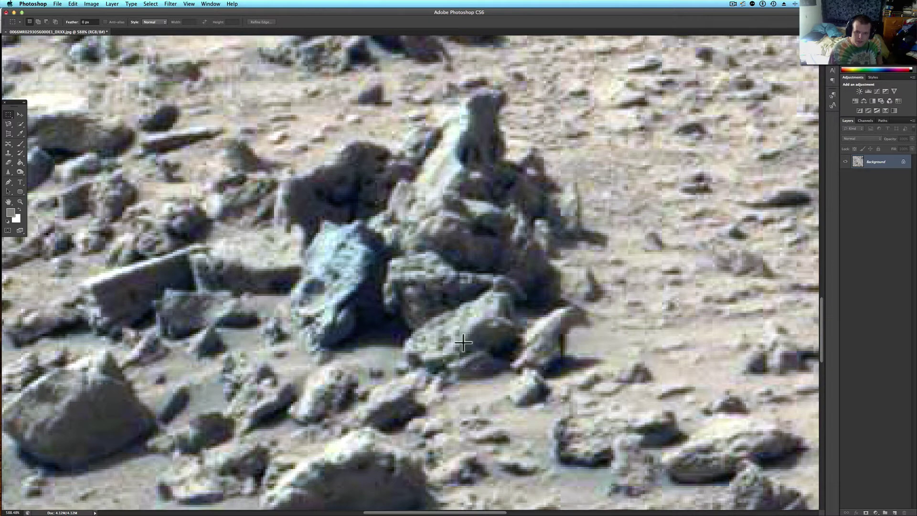
{"action": "right_click", "coordinate": [412, 357]}
{"action": "left_click", "coordinate": [439, 312]}
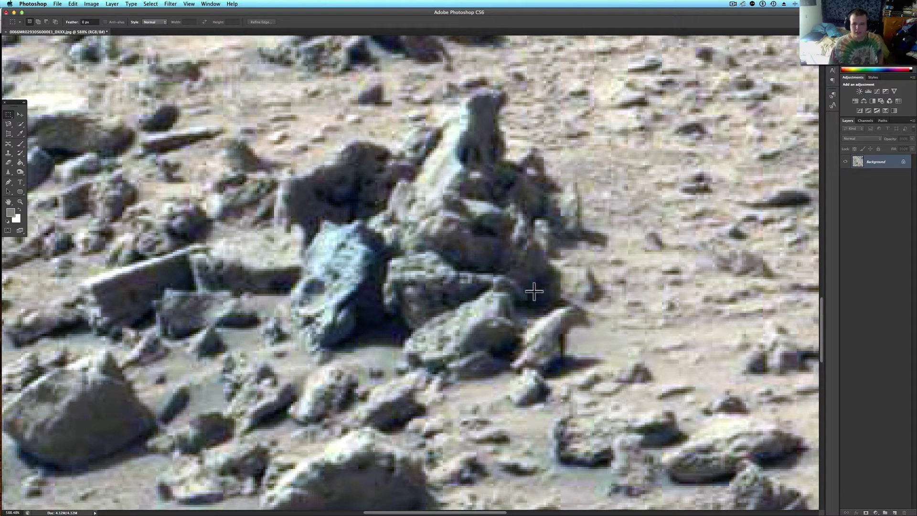
{"action": "scroll", "coordinate": [534, 283], "scroll_direction": "up", "scroll_amount": 3}
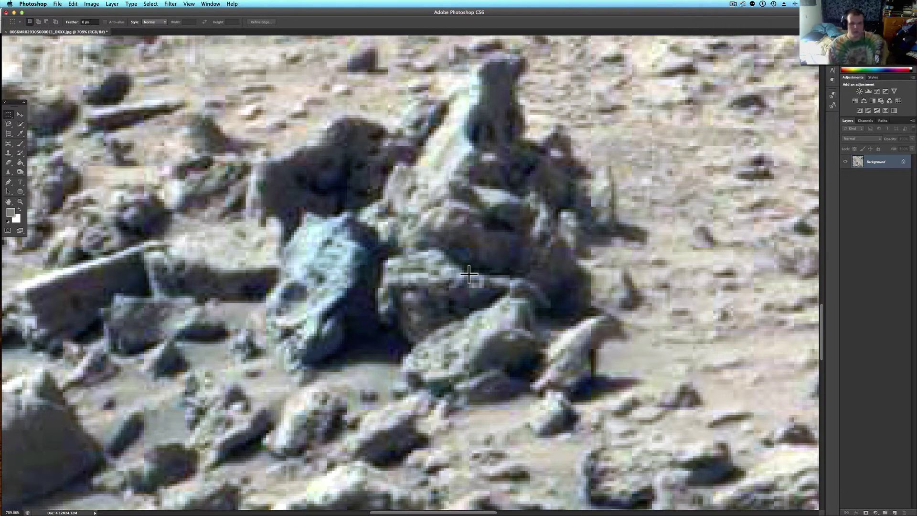
{"action": "scroll", "coordinate": [468, 274], "scroll_direction": "down", "scroll_amount": 3}
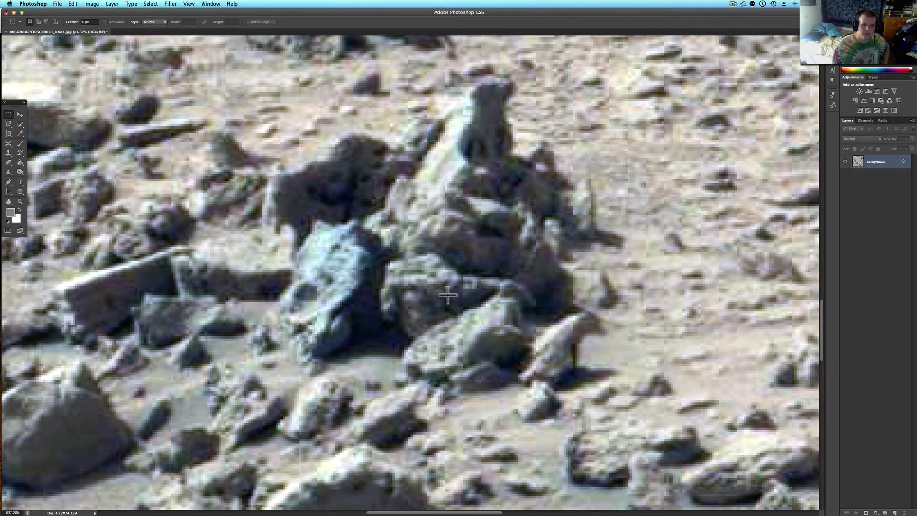
{"action": "scroll", "coordinate": [445, 299], "scroll_direction": "down", "scroll_amount": 2}
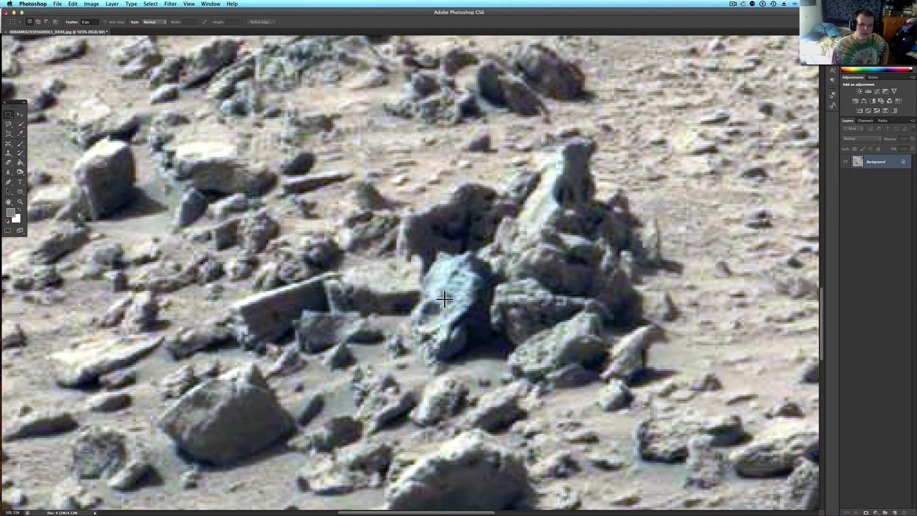
Step: Draw a rectangular marquee selection around the bluish rock
{"action": "scroll", "coordinate": [444, 299], "scroll_direction": "left", "scroll_amount": 10}
{"action": "scroll", "coordinate": [444, 299], "scroll_direction": "up", "scroll_amount": 2}
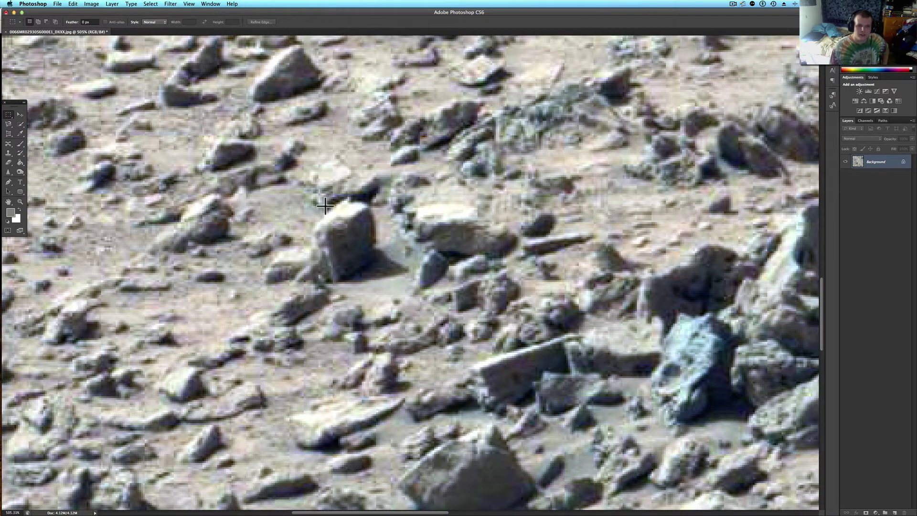
{"action": "left_click_drag", "start_coordinate": [619, 294], "coordinate": [743, 445]}
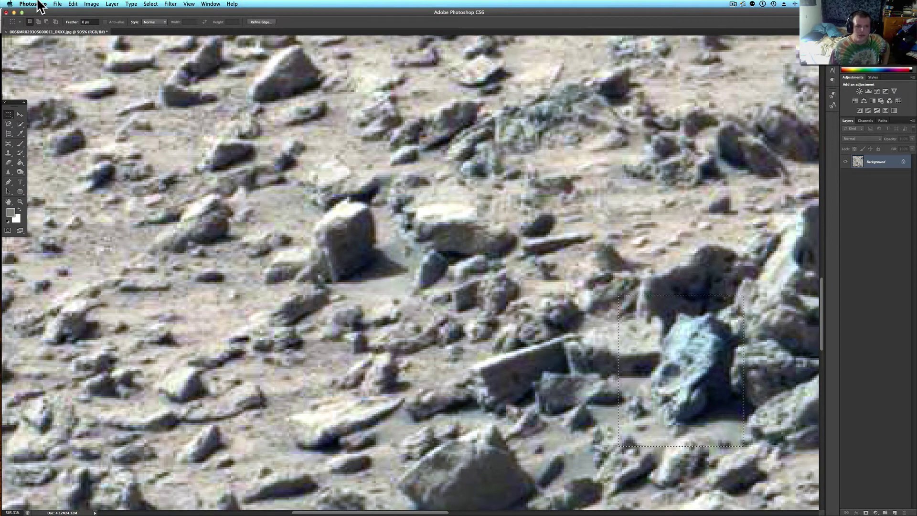
Step: Open the Exposure adjustment for the selection and try the gamma and exposure sliders
{"action": "left_click", "coordinate": [112, 3]}
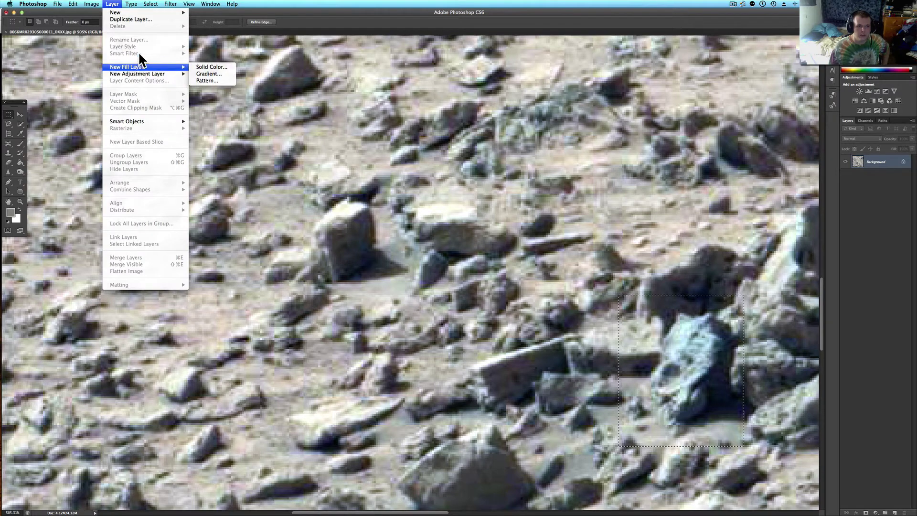
{"action": "mouse_move", "coordinate": [163, 2]}
{"action": "mouse_move", "coordinate": [94, 5]}
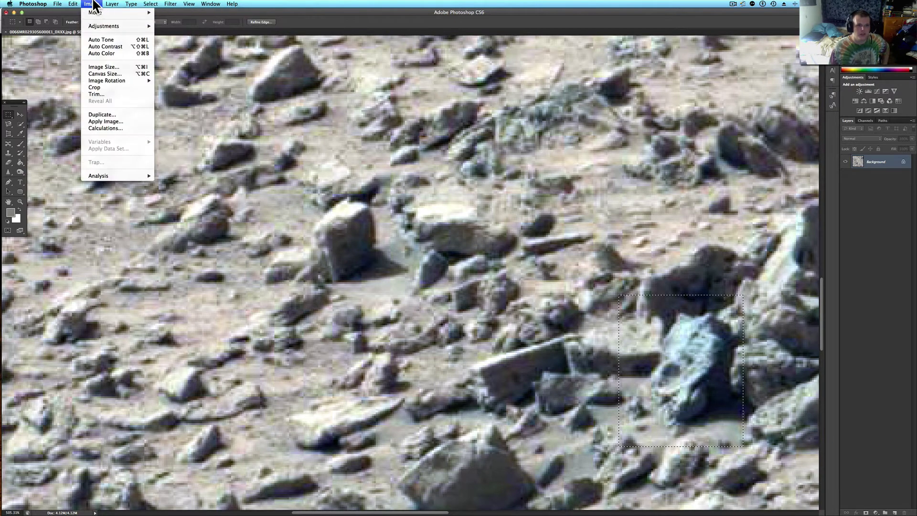
{"action": "mouse_move", "coordinate": [103, 25]}
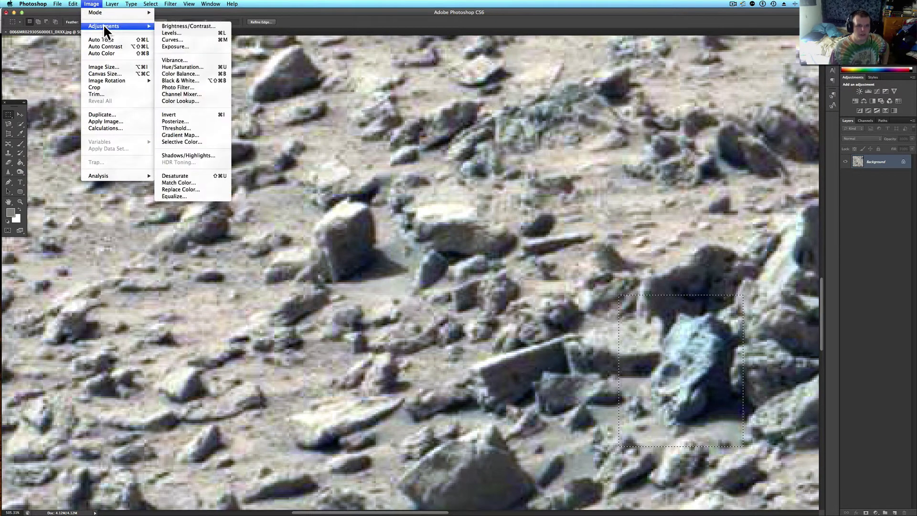
{"action": "left_click", "coordinate": [191, 47]}
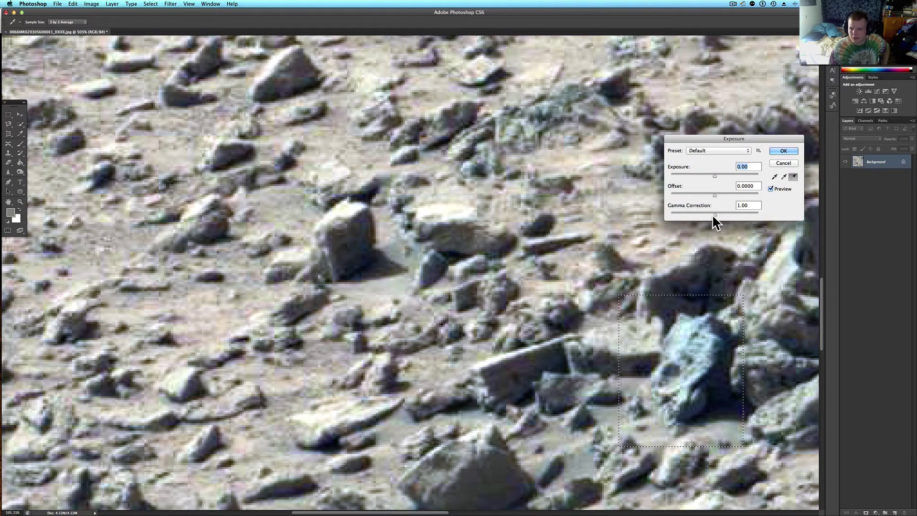
{"action": "mouse_move", "coordinate": [715, 215]}
{"action": "left_mouse_down"}
{"action": "mouse_move", "coordinate": [731, 215]}
{"action": "mouse_move", "coordinate": [721, 172]}
{"action": "mouse_move", "coordinate": [713, 171]}
{"action": "mouse_move", "coordinate": [703, 173]}
{"action": "mouse_move", "coordinate": [727, 191]}
{"action": "mouse_move", "coordinate": [699, 193]}
{"action": "mouse_move", "coordinate": [704, 179]}
{"action": "mouse_move", "coordinate": [708, 214]}
{"action": "mouse_move", "coordinate": [696, 214]}
{"action": "left_mouse_up"}
{"action": "left_click_drag", "start_coordinate": [712, 173], "coordinate": [714, 173]}
Step: Try the Minus 2.0, Minus 1.0, Plus 1.0 and Plus 2.0 exposure presets, then cancel
{"action": "left_click", "coordinate": [719, 146]}
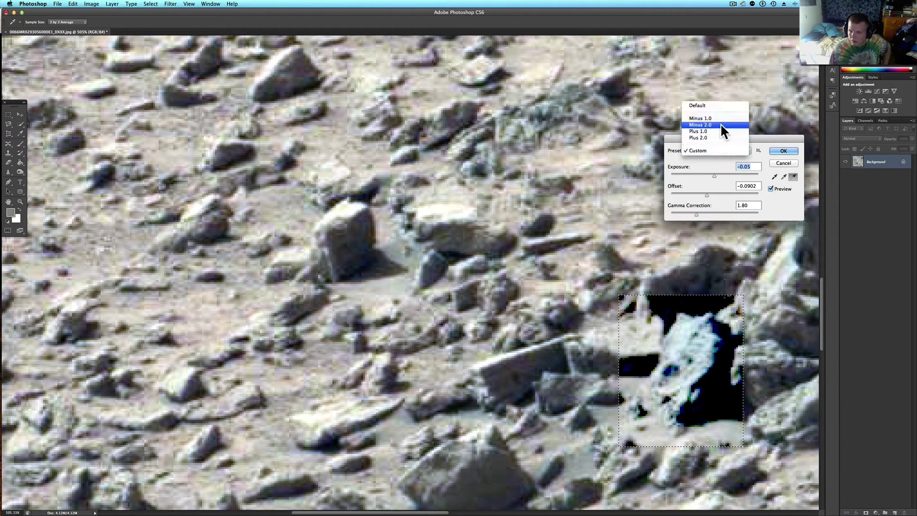
{"action": "left_click", "coordinate": [720, 123]}
{"action": "left_click", "coordinate": [720, 151]}
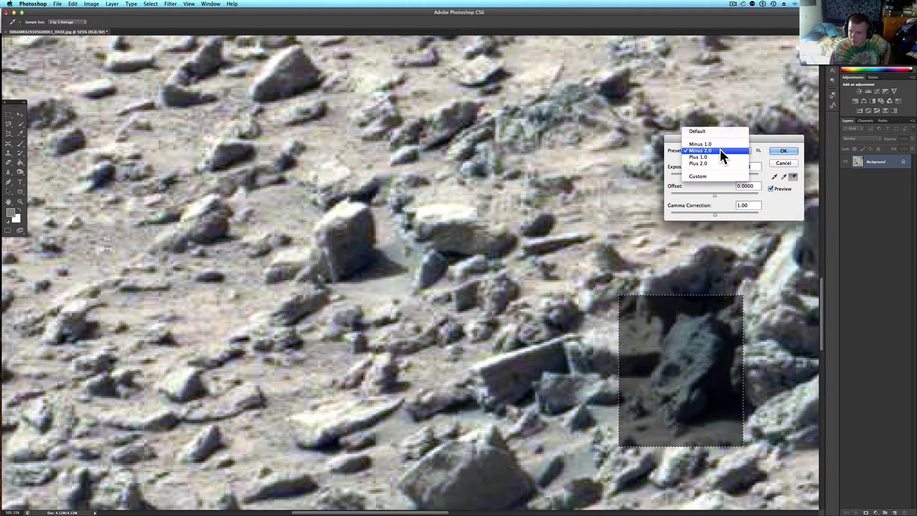
{"action": "left_click", "coordinate": [721, 143]}
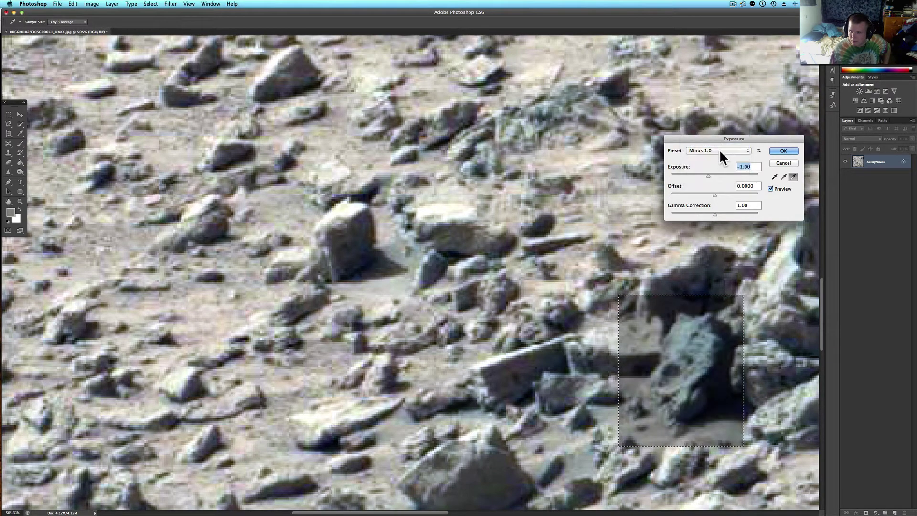
{"action": "left_click", "coordinate": [719, 148]}
{"action": "left_click", "coordinate": [721, 163]}
{"action": "left_click", "coordinate": [720, 151]}
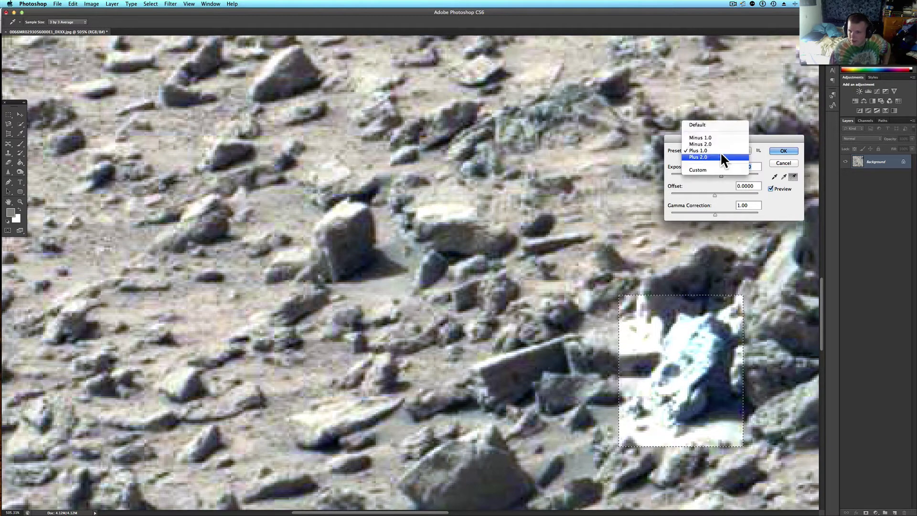
{"action": "left_click", "coordinate": [721, 156]}
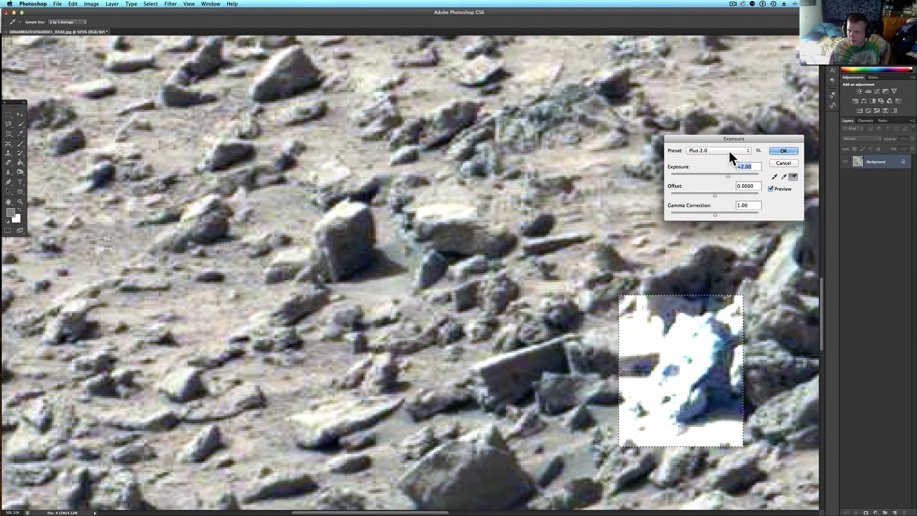
{"action": "left_click", "coordinate": [783, 163]}
Step: Zoom to about 420% and pan to the large rounded rock below the bluish rock
{"action": "key", "text": "m"}
{"action": "scroll", "coordinate": [483, 279], "scroll_direction": "up", "scroll_amount": 1}
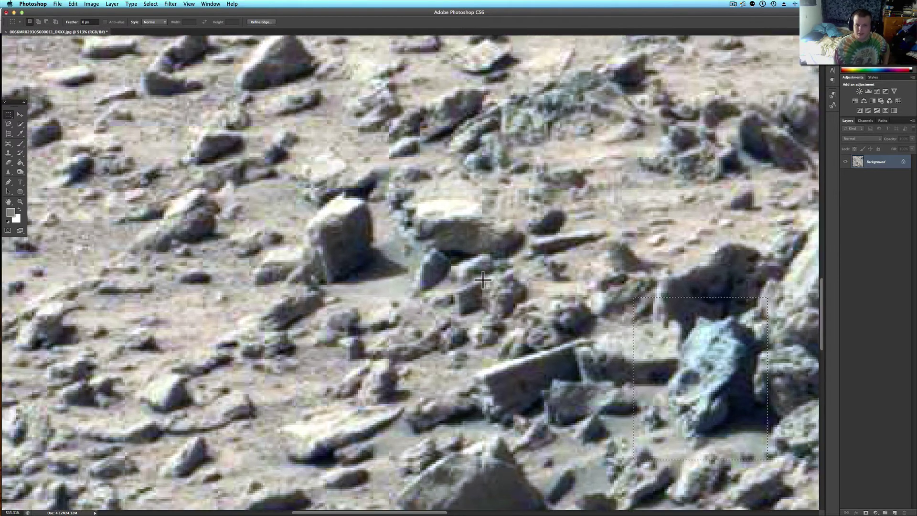
{"action": "scroll", "coordinate": [482, 280], "scroll_direction": "up", "scroll_amount": 3}
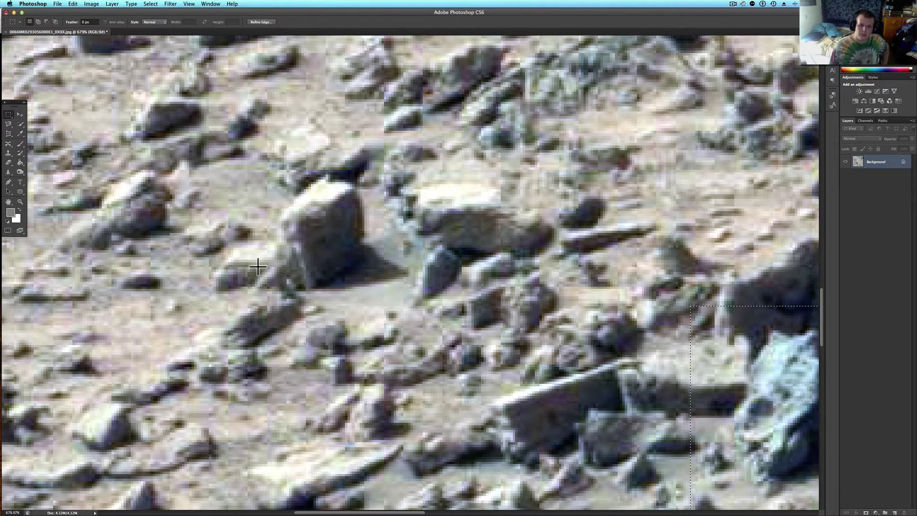
{"action": "scroll", "coordinate": [282, 256], "scroll_direction": "down", "scroll_amount": 3}
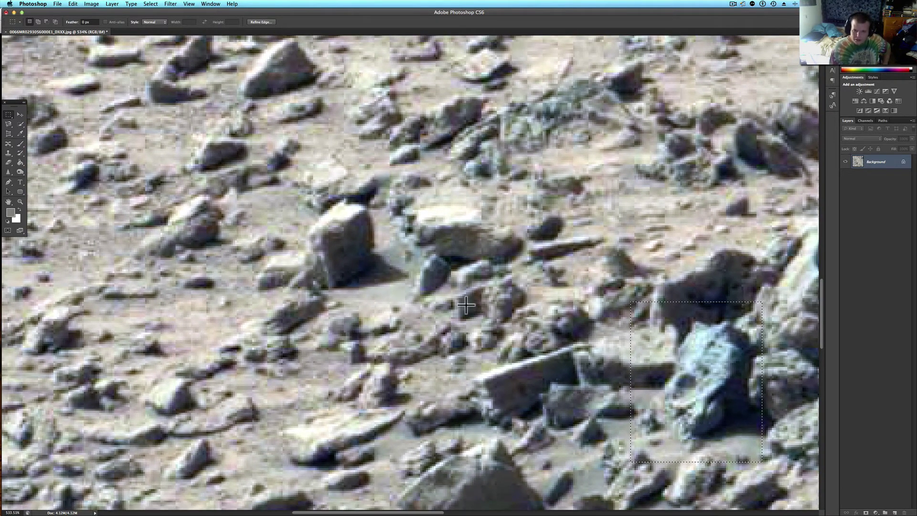
{"action": "scroll", "coordinate": [441, 284], "scroll_direction": "down", "scroll_amount": 3}
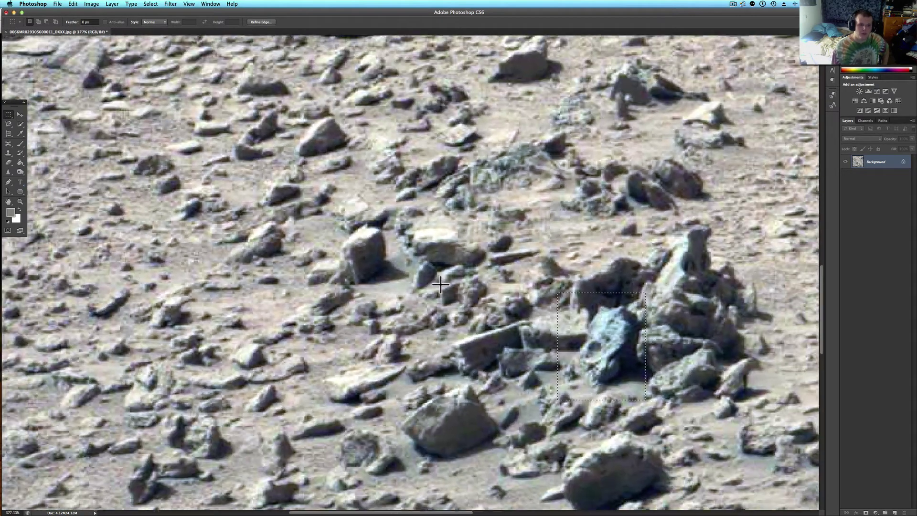
{"action": "scroll", "coordinate": [440, 287], "scroll_direction": "down", "scroll_amount": 10}
{"action": "scroll", "coordinate": [439, 303], "scroll_direction": "up", "scroll_amount": 3}
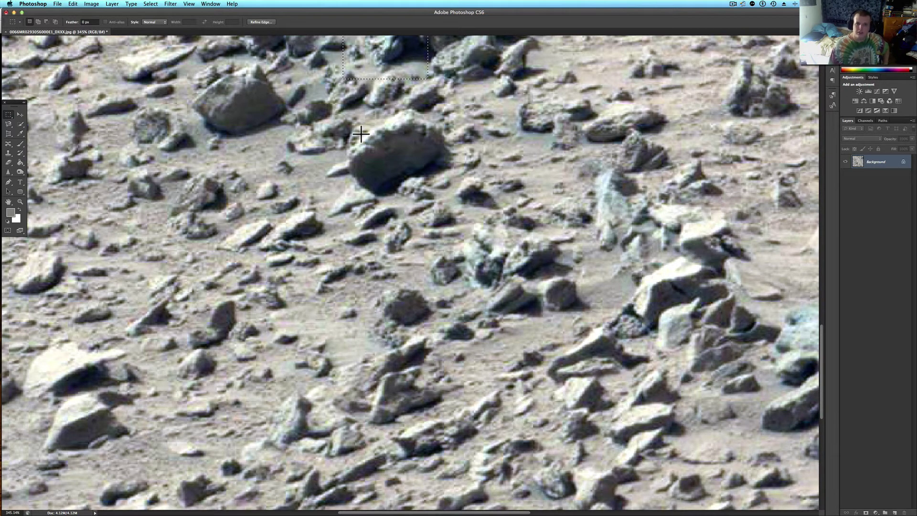
{"action": "scroll", "coordinate": [360, 135], "scroll_direction": "up", "scroll_amount": 3}
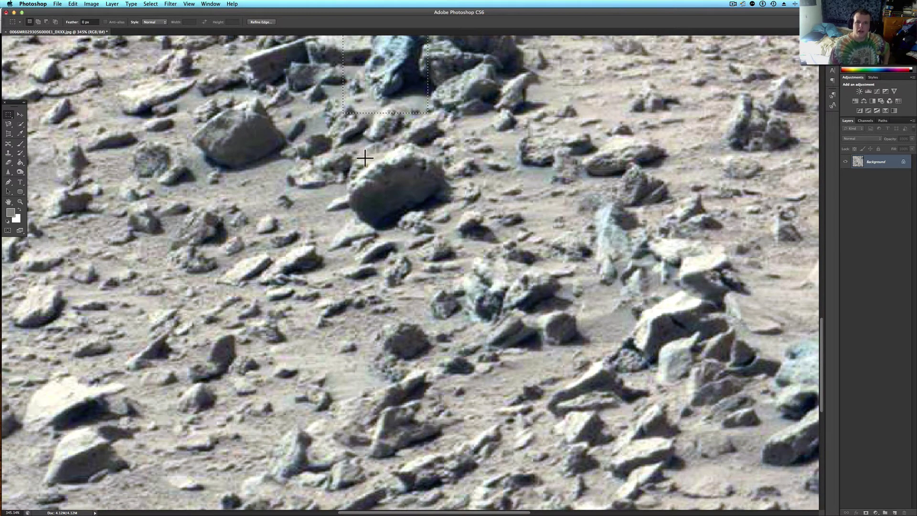
{"action": "scroll", "coordinate": [408, 140], "scroll_direction": "up", "scroll_amount": 3}
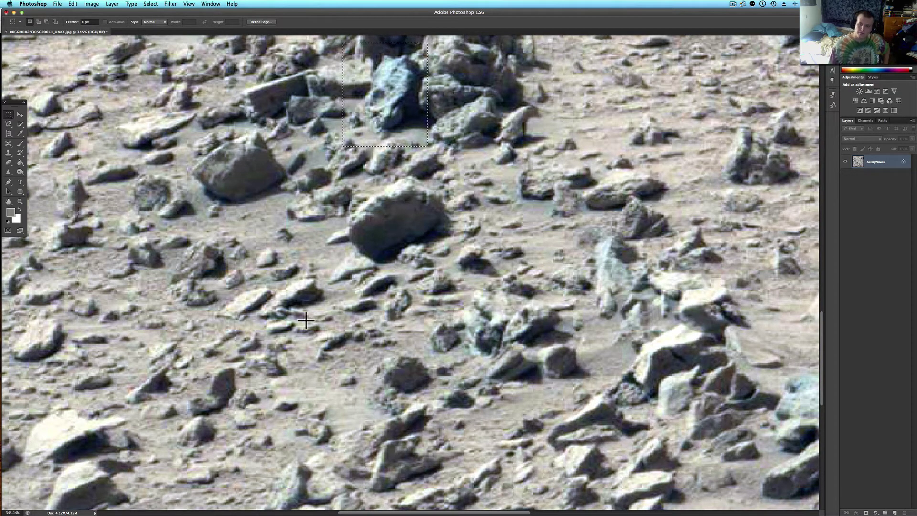
{"action": "scroll", "coordinate": [366, 223], "scroll_direction": "right", "scroll_amount": 1}
{"action": "scroll", "coordinate": [365, 224], "scroll_direction": "down", "scroll_amount": 1}
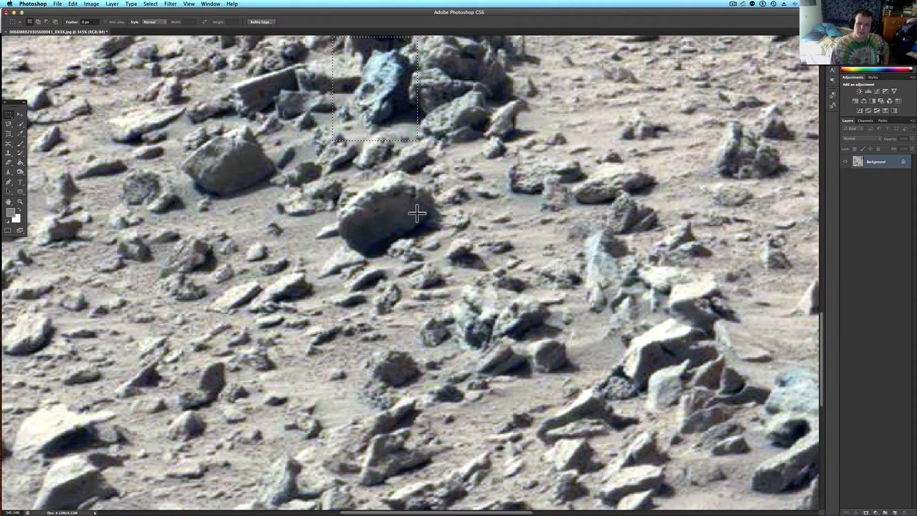
{"action": "scroll", "coordinate": [414, 213], "scroll_direction": "up", "scroll_amount": 1}
{"action": "scroll", "coordinate": [419, 191], "scroll_direction": "up", "scroll_amount": 2}
{"action": "scroll", "coordinate": [418, 191], "scroll_direction": "up", "scroll_amount": 3}
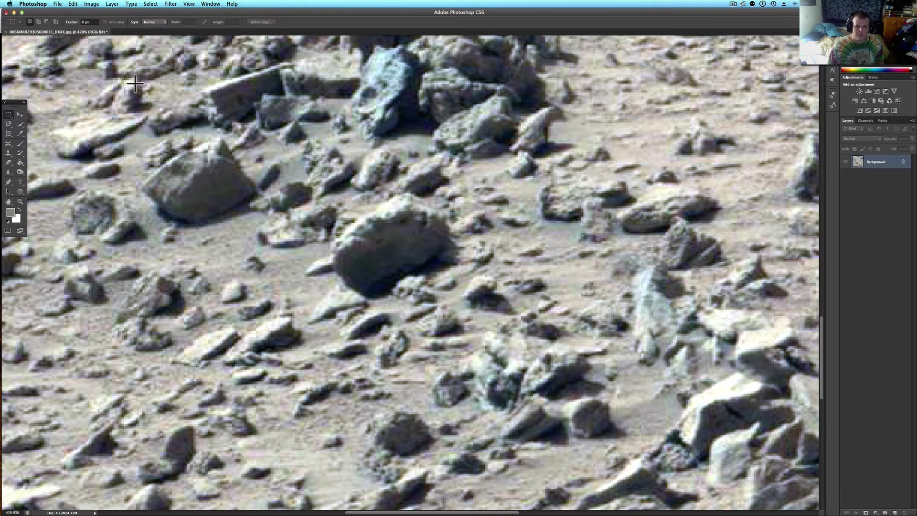
Step: Set the foreground painting colour to a saturated red
{"action": "left_click", "coordinate": [14, 213]}
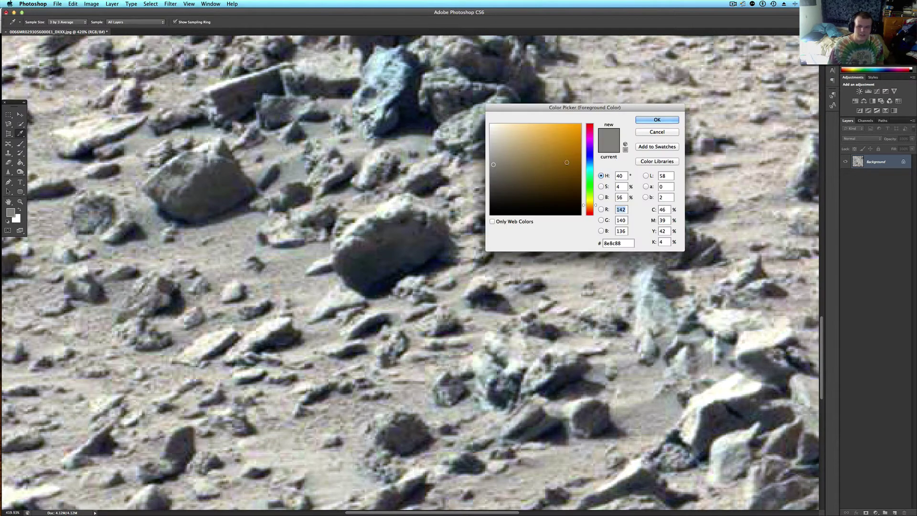
{"action": "left_click", "coordinate": [590, 132]}
{"action": "left_click", "coordinate": [659, 119]}
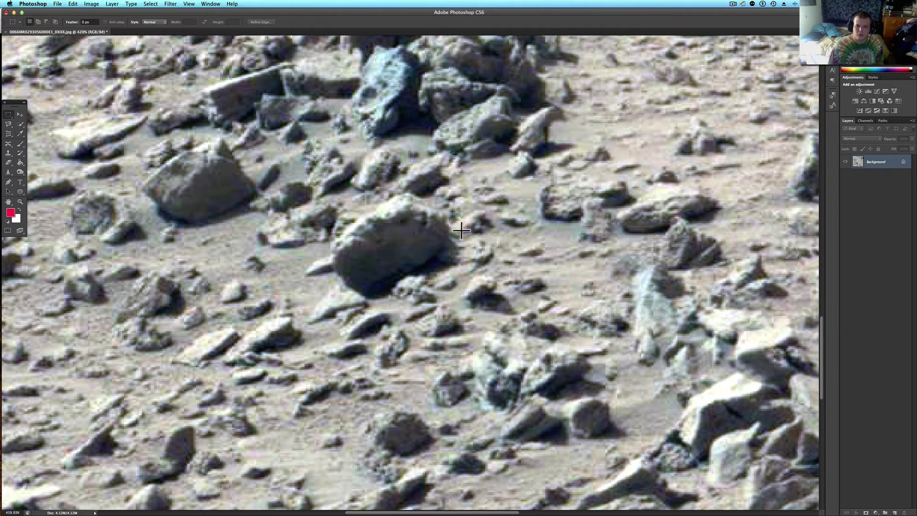
Step: Add a new empty layer named Layer 1 and ready a soft 0%-hardness brush
{"action": "mouse_move", "coordinate": [84, 4]}
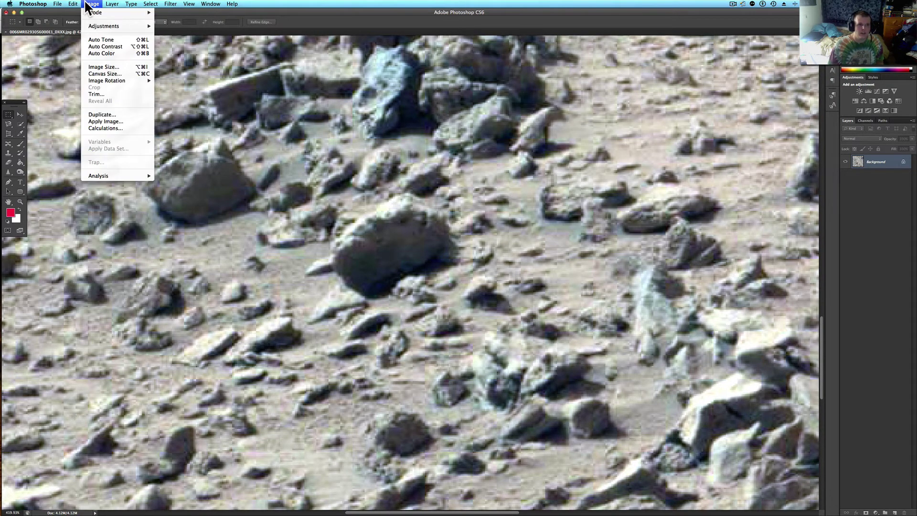
{"action": "mouse_move", "coordinate": [112, 4]}
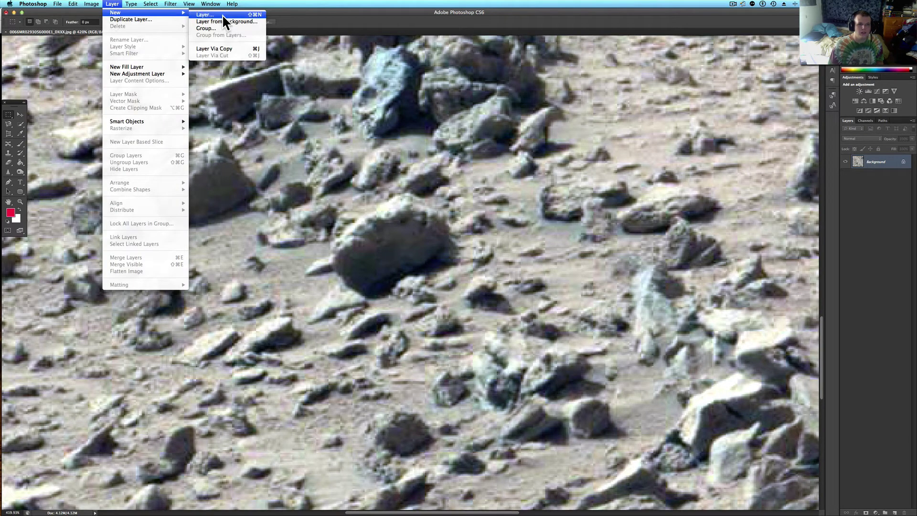
{"action": "left_click", "coordinate": [222, 14]}
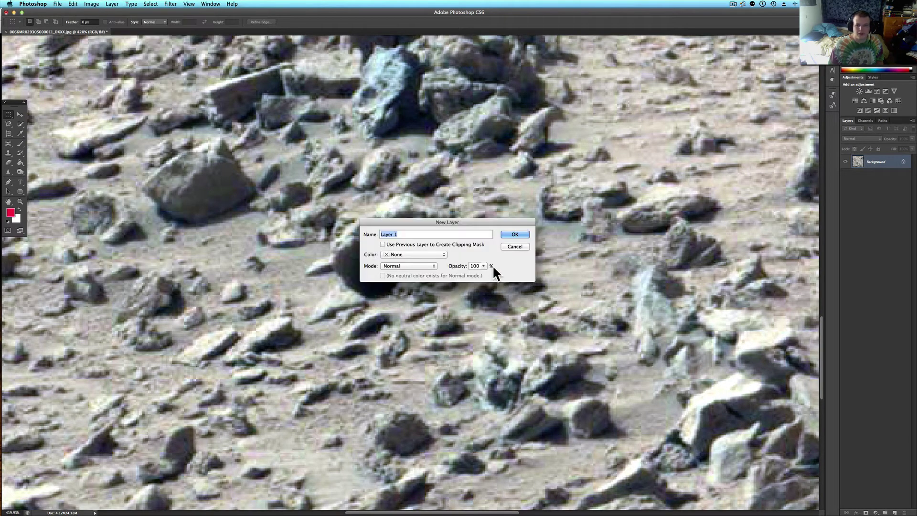
{"action": "left_click", "coordinate": [515, 234]}
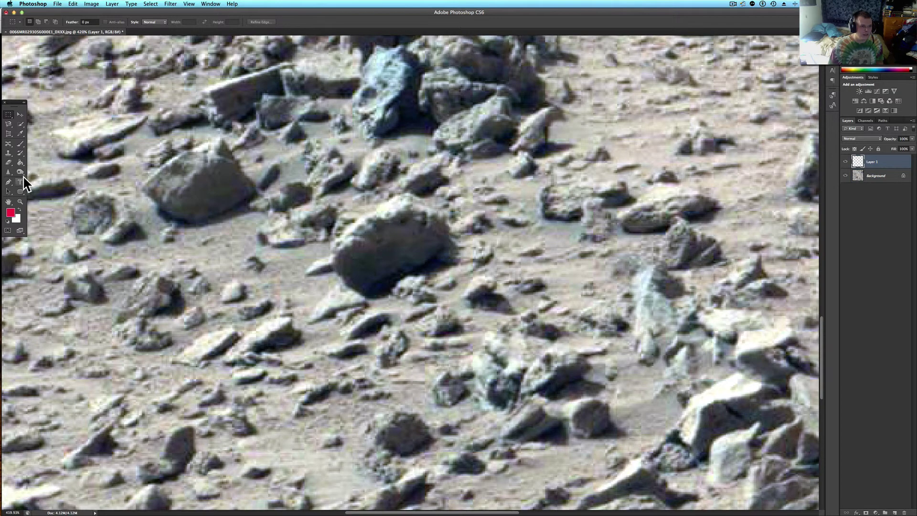
{"action": "left_click", "coordinate": [20, 143]}
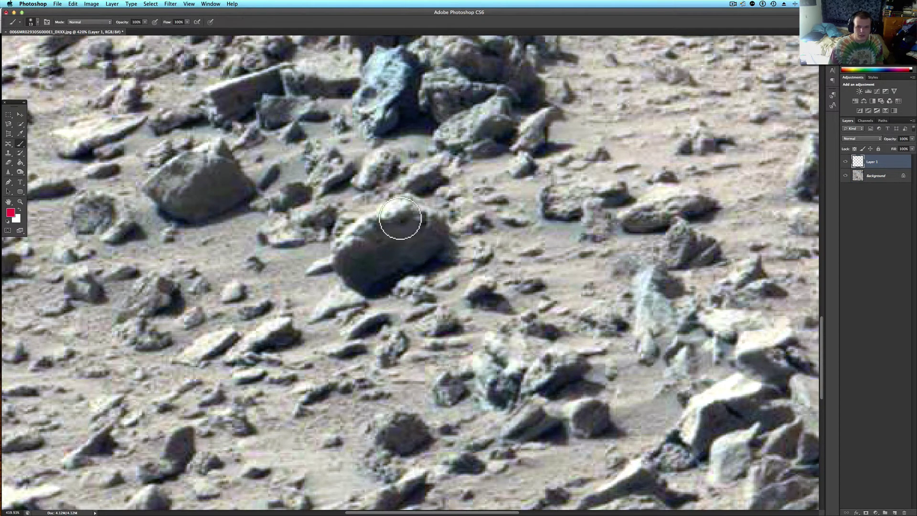
{"action": "left_click", "coordinate": [34, 24]}
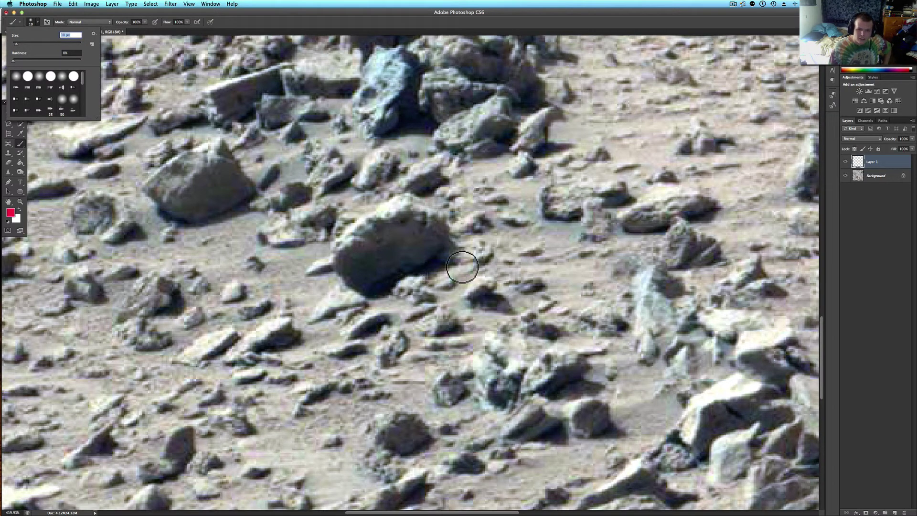
Step: Paint a red patch right of the large rock on Layer 1 and lower its opacity
{"action": "left_click", "coordinate": [451, 250]}
{"action": "left_click", "coordinate": [456, 250]}
{"action": "mouse_move", "coordinate": [457, 252]}
{"action": "left_mouse_down"}
{"action": "mouse_move", "coordinate": [477, 259]}
{"action": "mouse_move", "coordinate": [474, 247]}
{"action": "mouse_move", "coordinate": [448, 256]}
{"action": "mouse_move", "coordinate": [454, 233]}
{"action": "mouse_move", "coordinate": [482, 253]}
{"action": "left_mouse_up"}
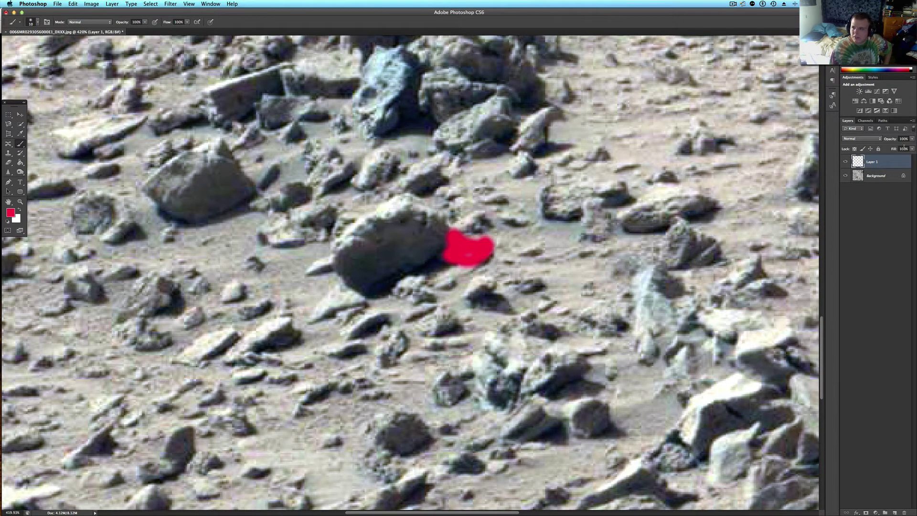
{"action": "left_click_drag", "start_coordinate": [907, 146], "coordinate": [888, 152]}
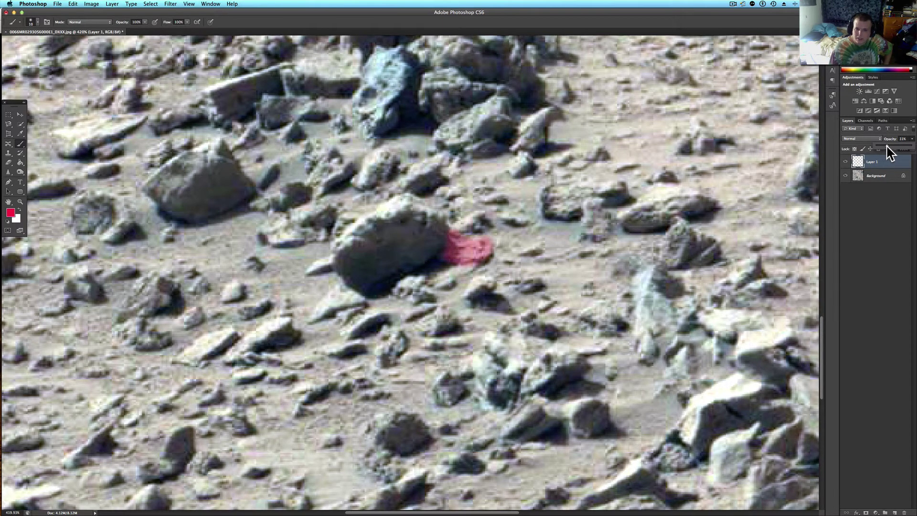
Step: Set the foreground colour to green #00a26f and paint over the large dark rock
{"action": "left_click", "coordinate": [10, 212]}
{"action": "left_click", "coordinate": [584, 170]}
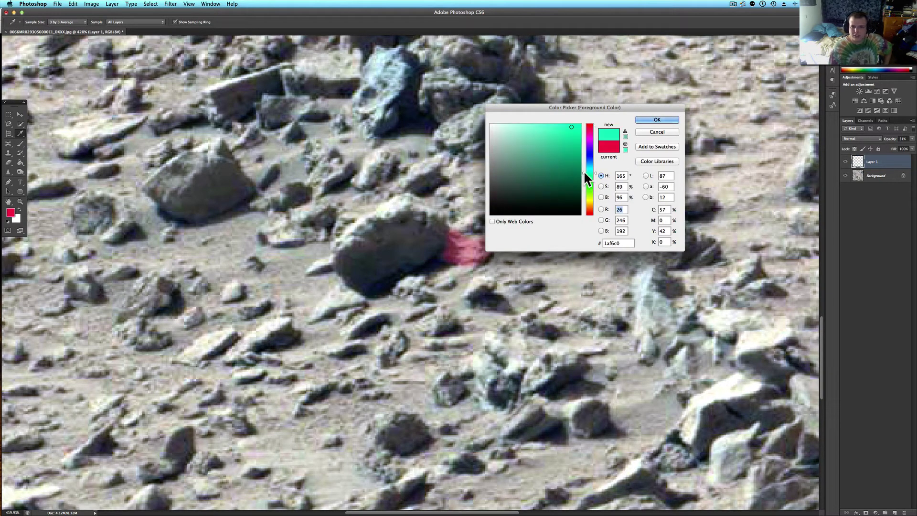
{"action": "left_click", "coordinate": [583, 156]}
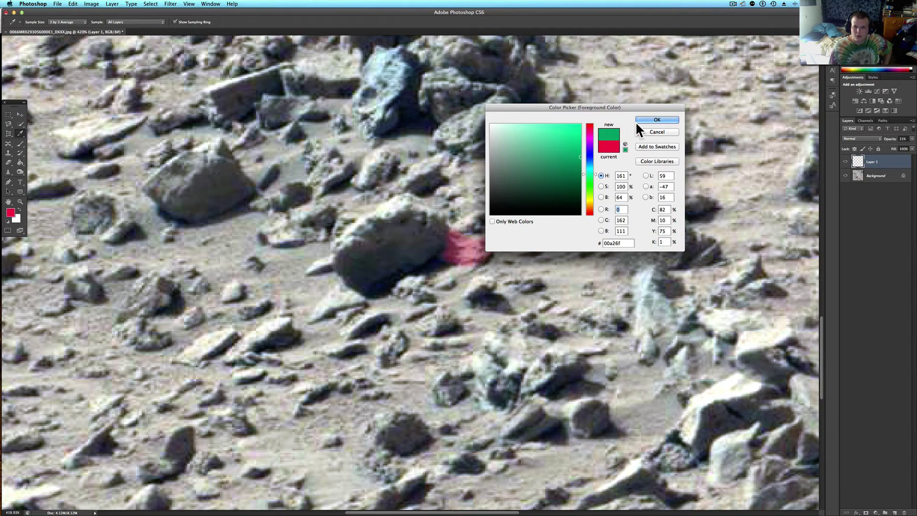
{"action": "left_click", "coordinate": [657, 119]}
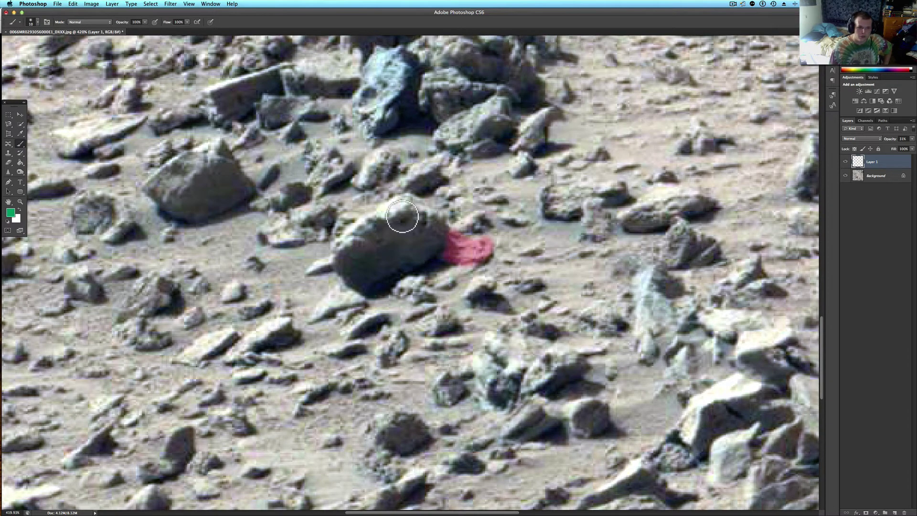
{"action": "mouse_move", "coordinate": [401, 216]}
{"action": "left_mouse_down"}
{"action": "mouse_move", "coordinate": [330, 249]}
{"action": "mouse_move", "coordinate": [366, 296]}
{"action": "mouse_move", "coordinate": [428, 252]}
{"action": "mouse_move", "coordinate": [443, 215]}
{"action": "mouse_move", "coordinate": [420, 203]}
{"action": "mouse_move", "coordinate": [381, 208]}
{"action": "mouse_move", "coordinate": [389, 205]}
{"action": "mouse_move", "coordinate": [345, 235]}
{"action": "mouse_move", "coordinate": [341, 220]}
{"action": "mouse_move", "coordinate": [334, 235]}
{"action": "mouse_move", "coordinate": [378, 205]}
{"action": "mouse_move", "coordinate": [346, 241]}
{"action": "mouse_move", "coordinate": [352, 256]}
{"action": "mouse_move", "coordinate": [416, 216]}
{"action": "mouse_move", "coordinate": [424, 225]}
{"action": "mouse_move", "coordinate": [426, 215]}
{"action": "mouse_move", "coordinate": [406, 260]}
{"action": "mouse_move", "coordinate": [433, 220]}
{"action": "mouse_move", "coordinate": [366, 280]}
{"action": "mouse_move", "coordinate": [356, 266]}
{"action": "mouse_move", "coordinate": [384, 251]}
{"action": "left_mouse_up"}
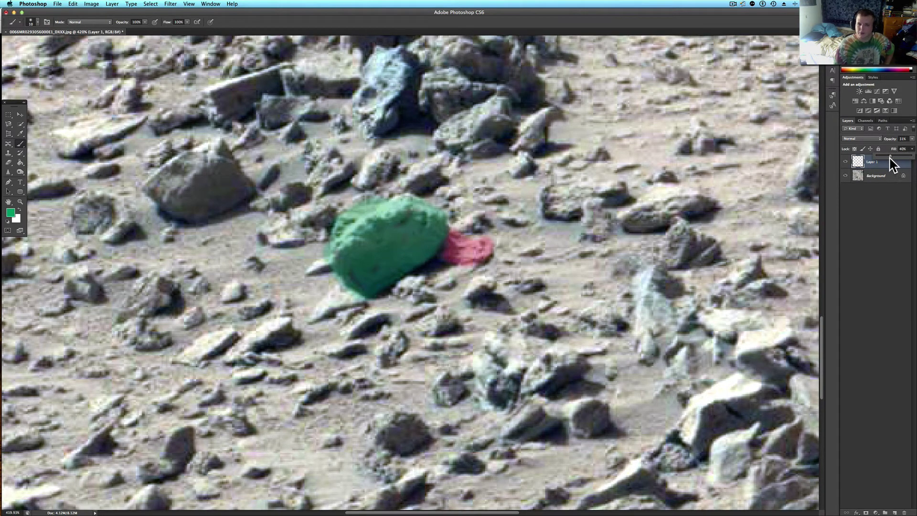
Step: Set Layer 1's Fill to 32% and scroll the view to the upper rock outcrop
{"action": "left_click_drag", "start_coordinate": [892, 163], "coordinate": [892, 163]}
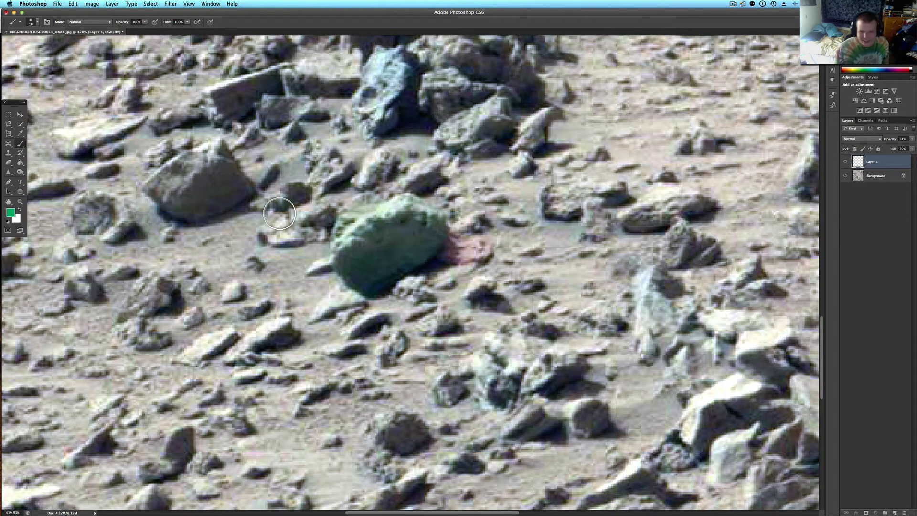
{"action": "scroll", "coordinate": [280, 213], "scroll_direction": "down", "scroll_amount": 2}
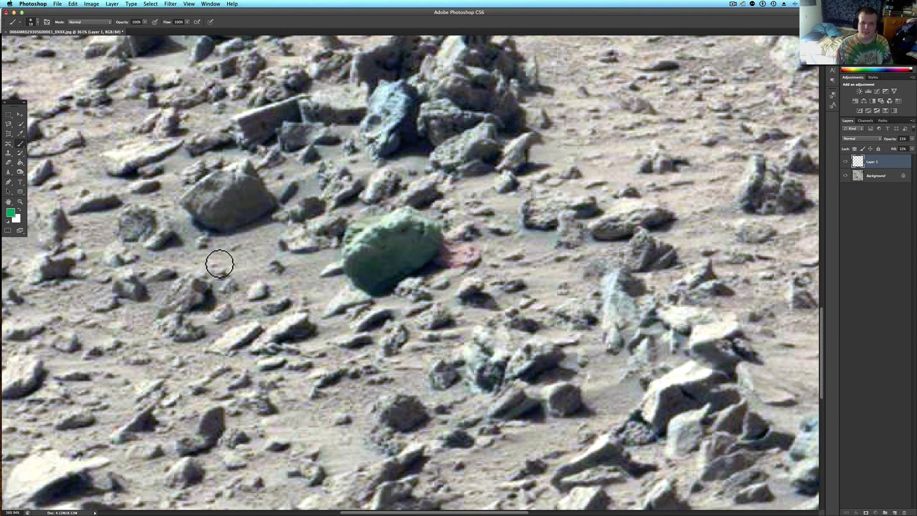
{"action": "scroll", "coordinate": [327, 253], "scroll_direction": "up", "scroll_amount": 5}
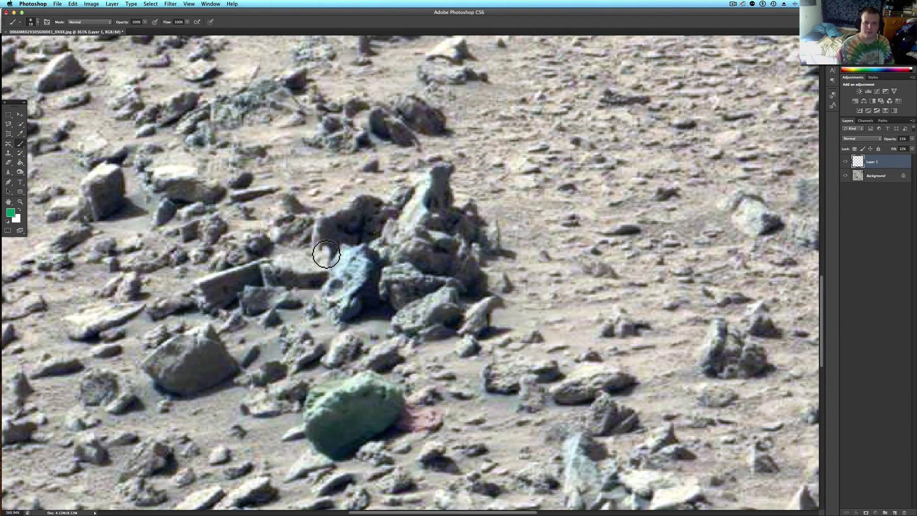
{"action": "scroll", "coordinate": [300, 295], "scroll_direction": "up", "scroll_amount": 10}
{"action": "scroll", "coordinate": [300, 294], "scroll_direction": "right", "scroll_amount": 5}
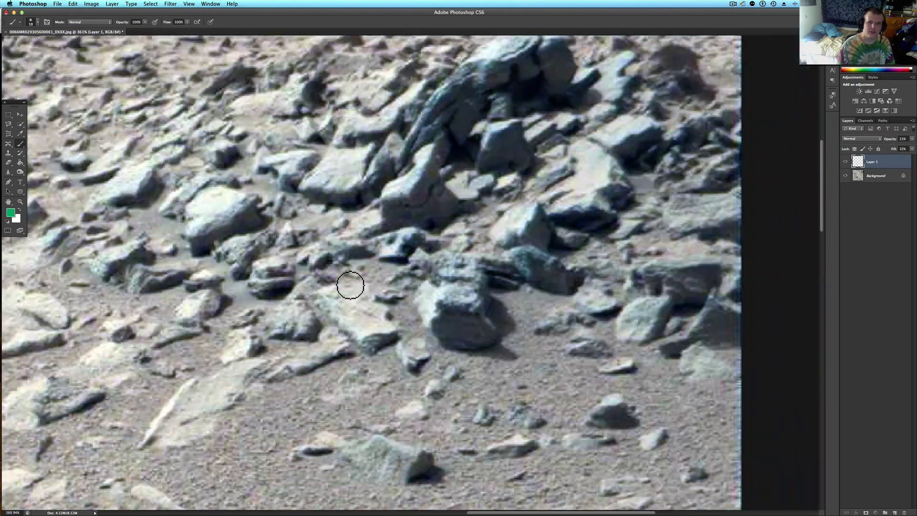
{"action": "scroll", "coordinate": [350, 285], "scroll_direction": "up", "scroll_amount": 4}
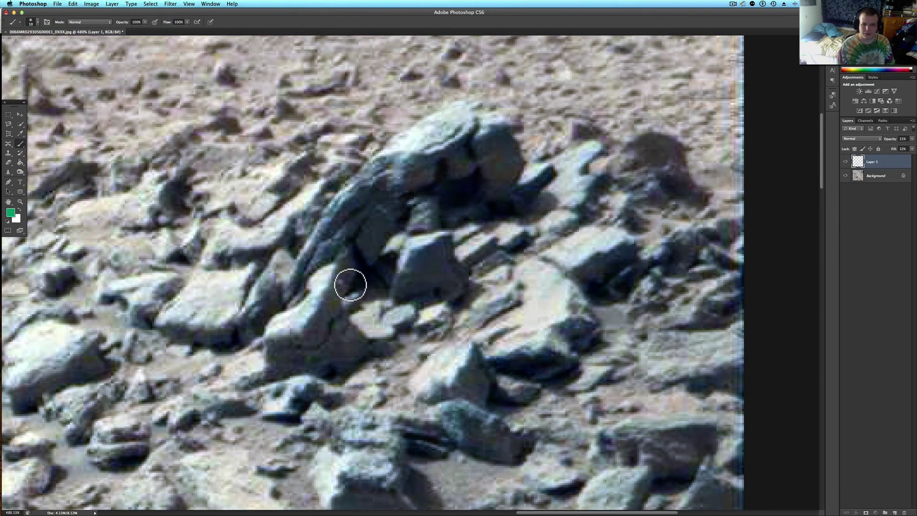
{"action": "left_click", "coordinate": [88, 4]}
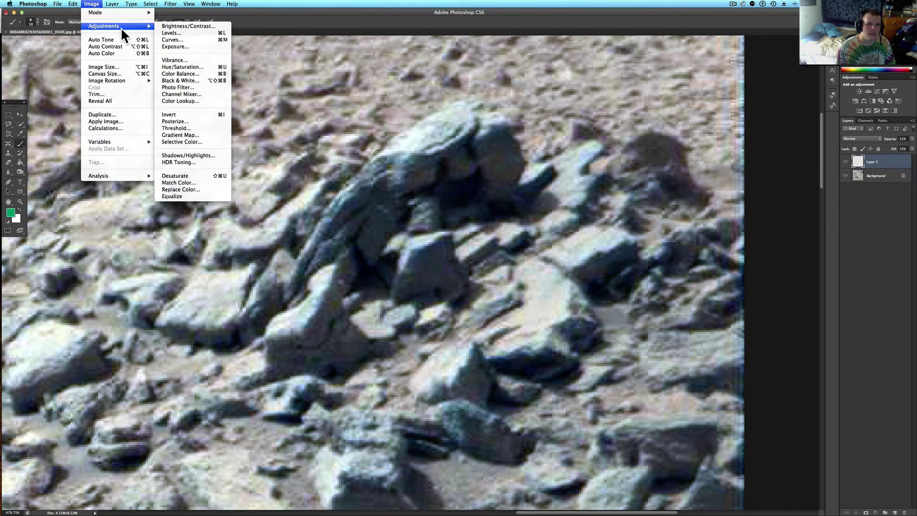
{"action": "left_click", "coordinate": [17, 221]}
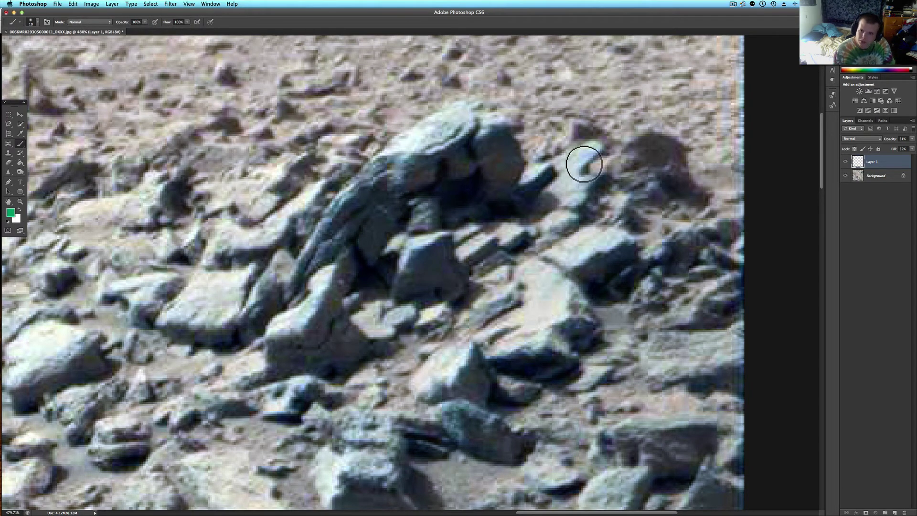
Step: Brush translucent green over several outcrop rocks, including the slab and tall leaning rock
{"action": "mouse_move", "coordinate": [578, 162]}
{"action": "left_mouse_down"}
{"action": "mouse_move", "coordinate": [558, 163]}
{"action": "mouse_move", "coordinate": [593, 146]}
{"action": "mouse_move", "coordinate": [569, 175]}
{"action": "mouse_move", "coordinate": [585, 184]}
{"action": "mouse_move", "coordinate": [580, 193]}
{"action": "mouse_move", "coordinate": [563, 203]}
{"action": "mouse_move", "coordinate": [563, 180]}
{"action": "mouse_move", "coordinate": [551, 193]}
{"action": "mouse_move", "coordinate": [563, 178]}
{"action": "mouse_move", "coordinate": [541, 188]}
{"action": "mouse_move", "coordinate": [562, 176]}
{"action": "mouse_move", "coordinate": [553, 157]}
{"action": "mouse_move", "coordinate": [598, 142]}
{"action": "mouse_move", "coordinate": [561, 197]}
{"action": "left_mouse_up"}
{"action": "right_click", "coordinate": [573, 195]}
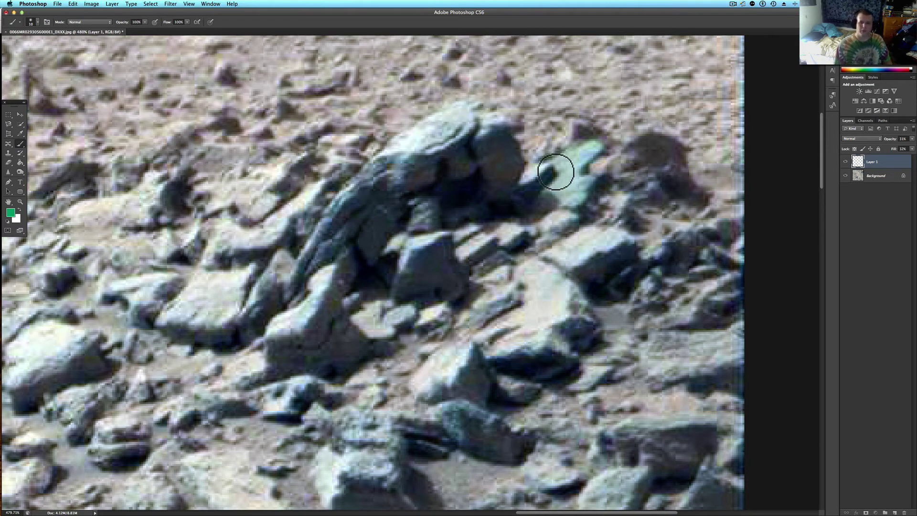
{"action": "mouse_move", "coordinate": [489, 239]}
{"action": "left_mouse_down"}
{"action": "mouse_move", "coordinate": [466, 241]}
{"action": "mouse_move", "coordinate": [504, 238]}
{"action": "left_mouse_up"}
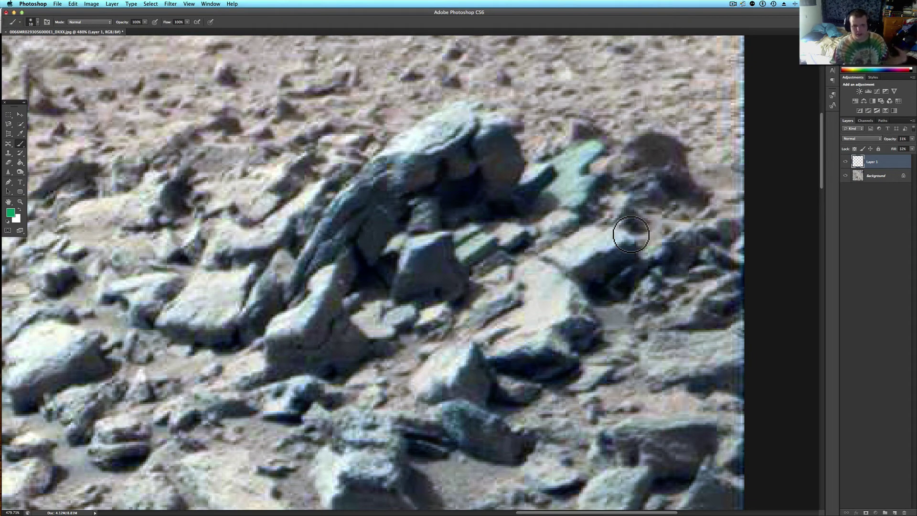
{"action": "scroll", "coordinate": [402, 205], "scroll_direction": "left", "scroll_amount": 10}
{"action": "scroll", "coordinate": [446, 216], "scroll_direction": "left", "scroll_amount": 3}
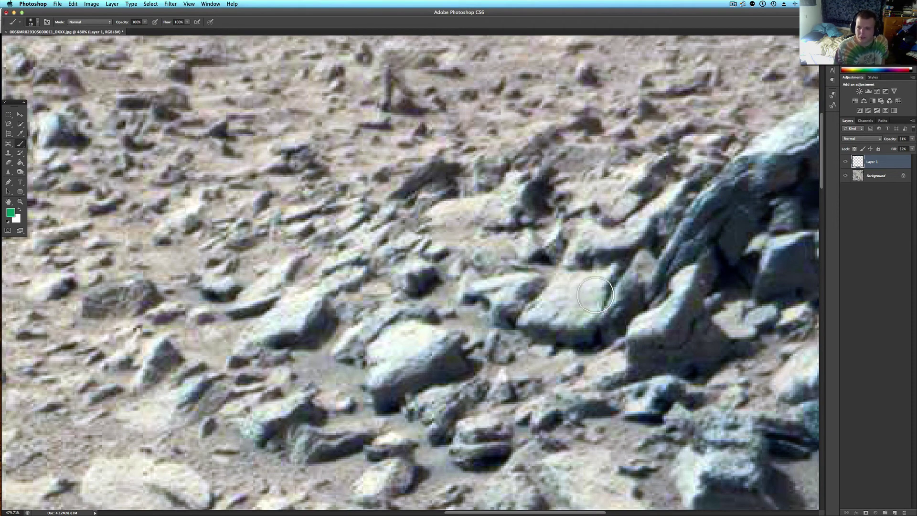
{"action": "mouse_move", "coordinate": [551, 353]}
{"action": "left_mouse_down"}
{"action": "mouse_move", "coordinate": [543, 319]}
{"action": "mouse_move", "coordinate": [565, 269]}
{"action": "mouse_move", "coordinate": [550, 284]}
{"action": "mouse_move", "coordinate": [574, 287]}
{"action": "mouse_move", "coordinate": [595, 226]}
{"action": "mouse_move", "coordinate": [556, 332]}
{"action": "left_mouse_up"}
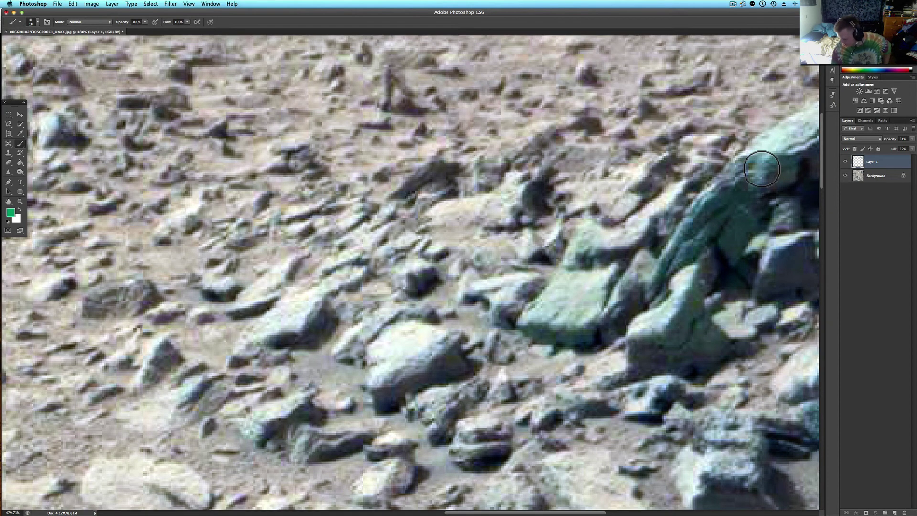
{"action": "scroll", "coordinate": [762, 169], "scroll_direction": "right", "scroll_amount": 10}
{"action": "scroll", "coordinate": [761, 169], "scroll_direction": "up", "scroll_amount": 3}
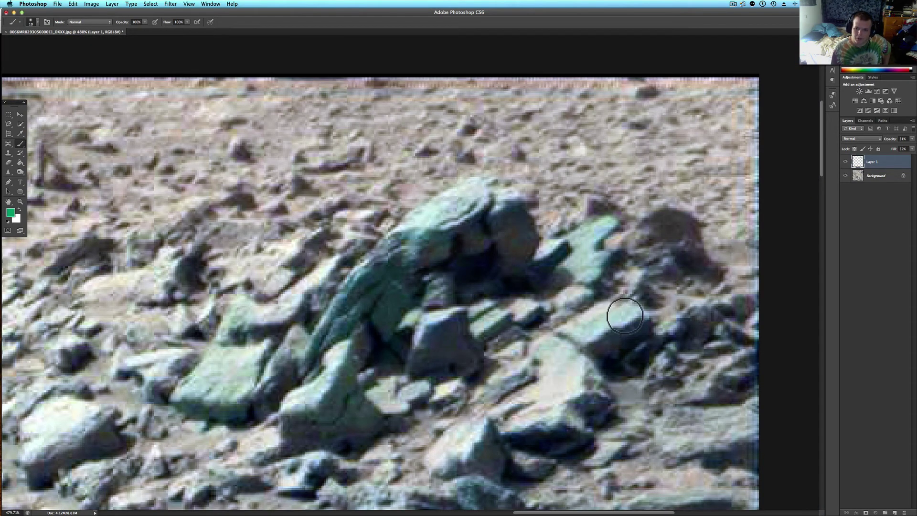
Step: Paint the flat rock slab translucent green, then bring the cluster above the green boulder into view
{"action": "mouse_move", "coordinate": [615, 323]}
{"action": "left_mouse_down"}
{"action": "mouse_move", "coordinate": [583, 323]}
{"action": "mouse_move", "coordinate": [585, 382]}
{"action": "mouse_move", "coordinate": [565, 389]}
{"action": "left_mouse_up"}
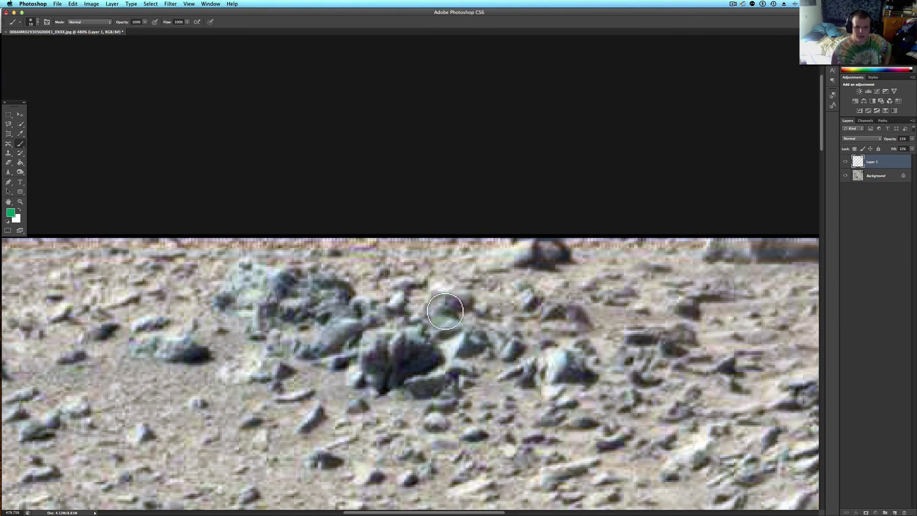
{"action": "scroll", "coordinate": [443, 307], "scroll_direction": "left", "scroll_amount": 3}
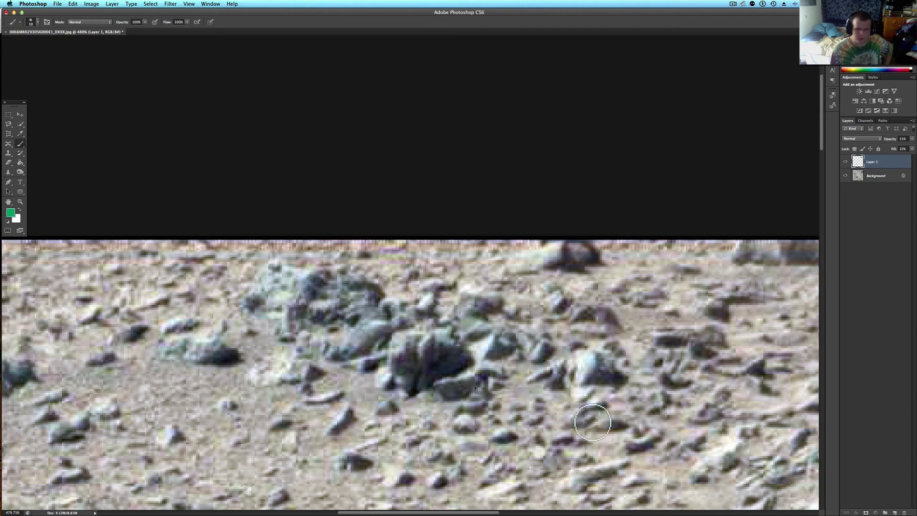
{"action": "scroll", "coordinate": [522, 420], "scroll_direction": "down", "scroll_amount": 10}
{"action": "scroll", "coordinate": [522, 421], "scroll_direction": "left", "scroll_amount": 10}
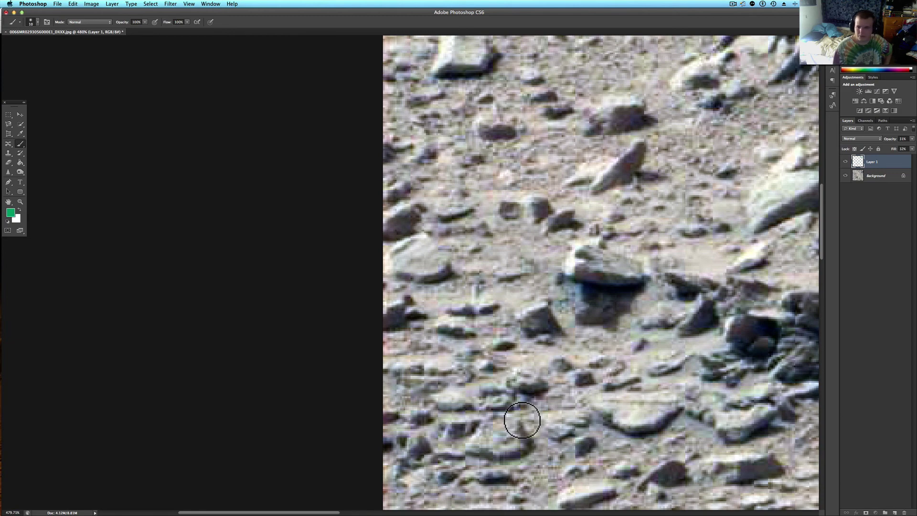
{"action": "scroll", "coordinate": [522, 420], "scroll_direction": "right", "scroll_amount": 10}
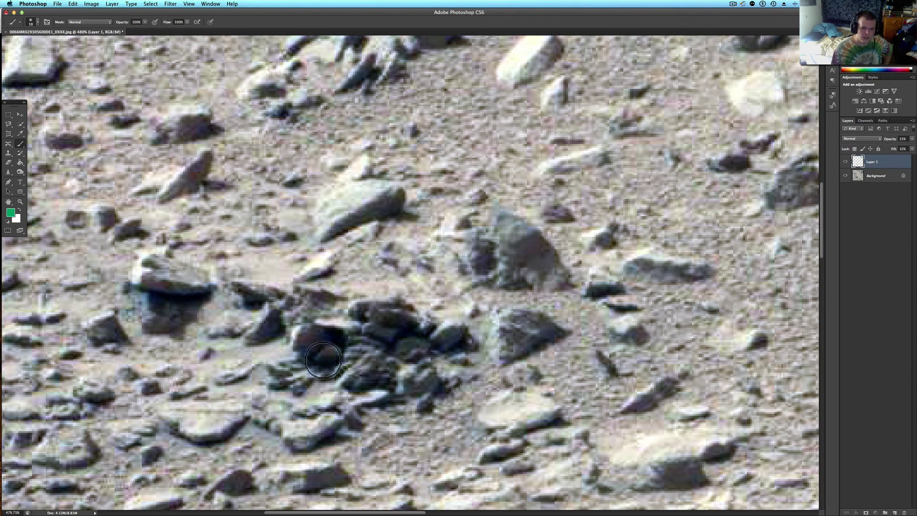
{"action": "scroll", "coordinate": [378, 416], "scroll_direction": "up", "scroll_amount": 1}
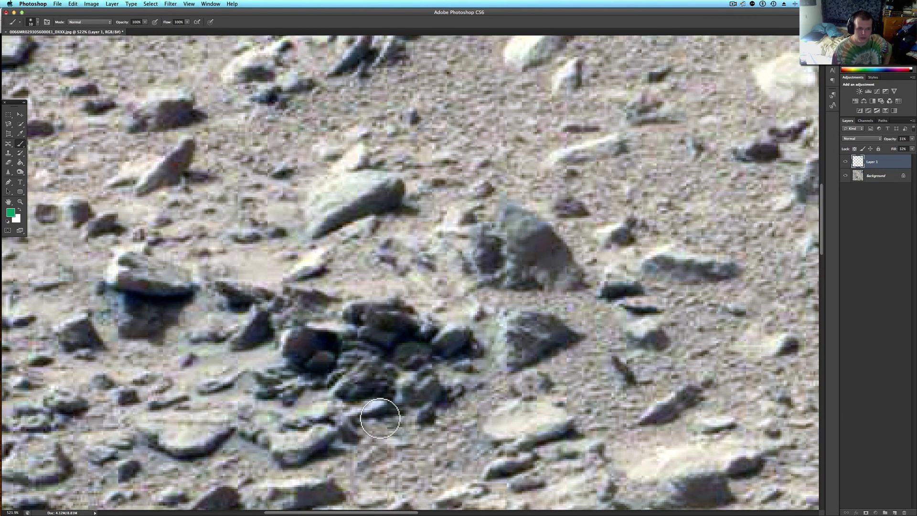
{"action": "scroll", "coordinate": [372, 410], "scroll_direction": "down", "scroll_amount": 2}
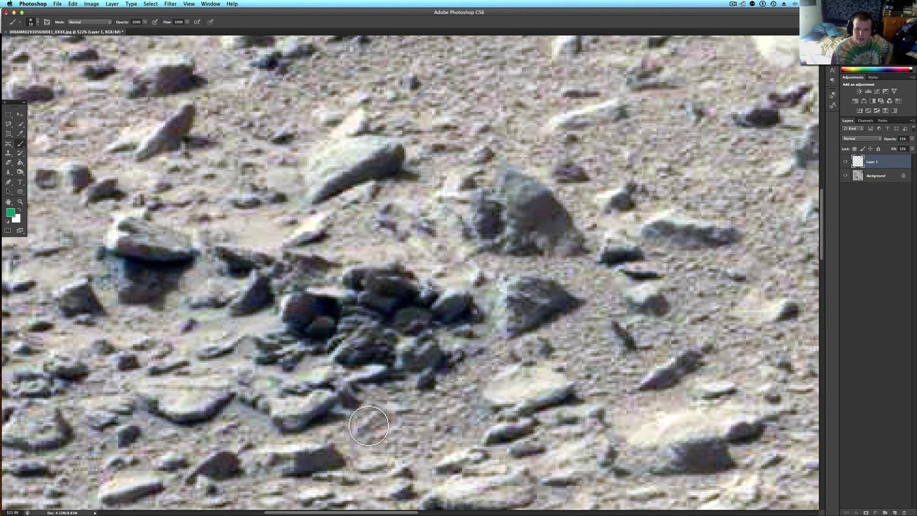
{"action": "scroll", "coordinate": [368, 425], "scroll_direction": "down", "scroll_amount": 15}
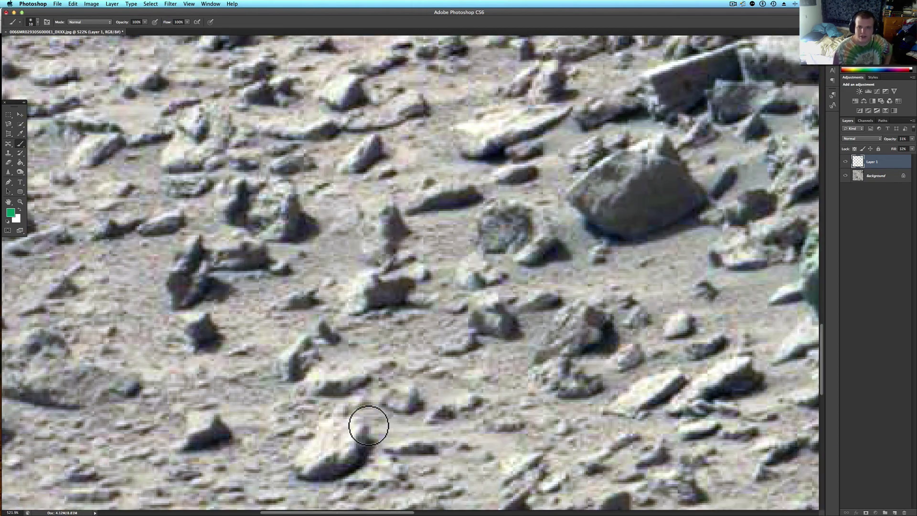
{"action": "scroll", "coordinate": [368, 426], "scroll_direction": "down", "scroll_amount": 5}
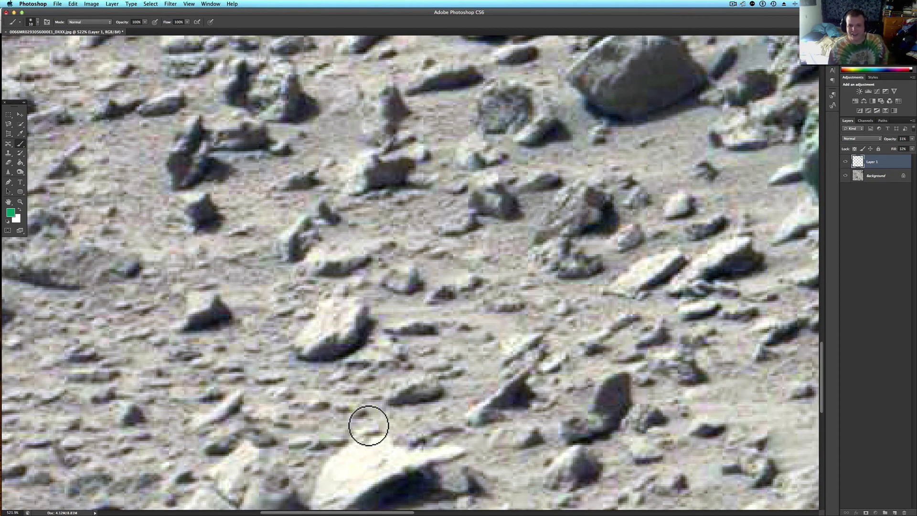
{"action": "scroll", "coordinate": [372, 475], "scroll_direction": "up", "scroll_amount": 6}
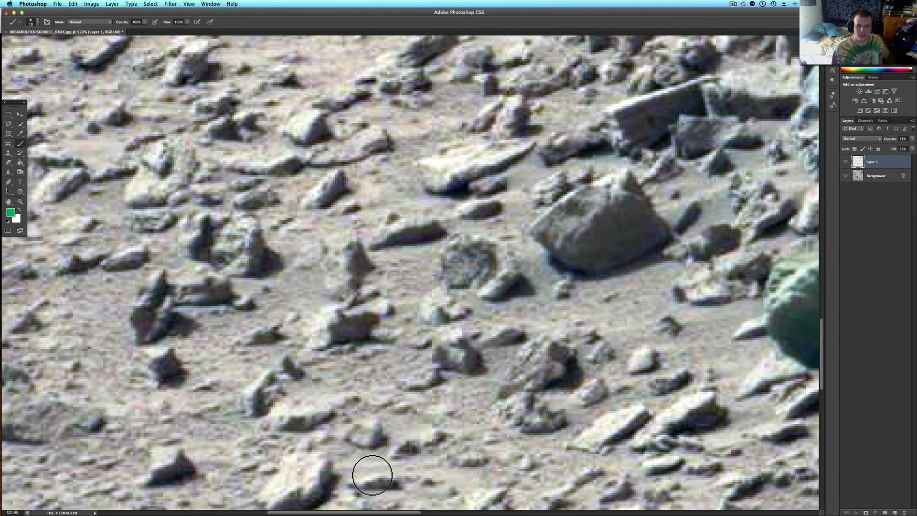
{"action": "scroll", "coordinate": [372, 475], "scroll_direction": "up", "scroll_amount": 5}
{"action": "scroll", "coordinate": [372, 475], "scroll_direction": "right", "scroll_amount": 8}
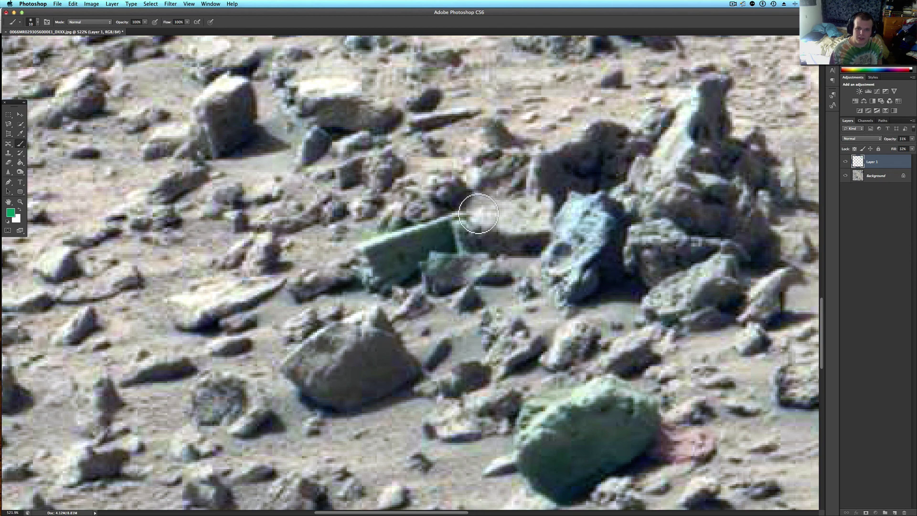
Step: Brush translucent green on Layer 1 over the bluish rock and the grey rock to its lower right
{"action": "mouse_move", "coordinate": [575, 231]}
{"action": "left_mouse_down"}
{"action": "mouse_move", "coordinate": [588, 199]}
{"action": "mouse_move", "coordinate": [572, 201]}
{"action": "mouse_move", "coordinate": [577, 247]}
{"action": "mouse_move", "coordinate": [600, 250]}
{"action": "mouse_move", "coordinate": [589, 287]}
{"action": "mouse_move", "coordinate": [563, 271]}
{"action": "mouse_move", "coordinate": [589, 212]}
{"action": "left_mouse_up"}
{"action": "mouse_move", "coordinate": [671, 241]}
{"action": "left_mouse_down"}
{"action": "mouse_move", "coordinate": [679, 271]}
{"action": "mouse_move", "coordinate": [703, 255]}
{"action": "mouse_move", "coordinate": [702, 270]}
{"action": "mouse_move", "coordinate": [659, 289]}
{"action": "mouse_move", "coordinate": [707, 286]}
{"action": "mouse_move", "coordinate": [681, 291]}
{"action": "mouse_move", "coordinate": [704, 287]}
{"action": "mouse_move", "coordinate": [723, 260]}
{"action": "mouse_move", "coordinate": [677, 245]}
{"action": "mouse_move", "coordinate": [664, 221]}
{"action": "mouse_move", "coordinate": [741, 242]}
{"action": "mouse_move", "coordinate": [732, 251]}
{"action": "mouse_move", "coordinate": [631, 256]}
{"action": "mouse_move", "coordinate": [671, 273]}
{"action": "left_mouse_up"}
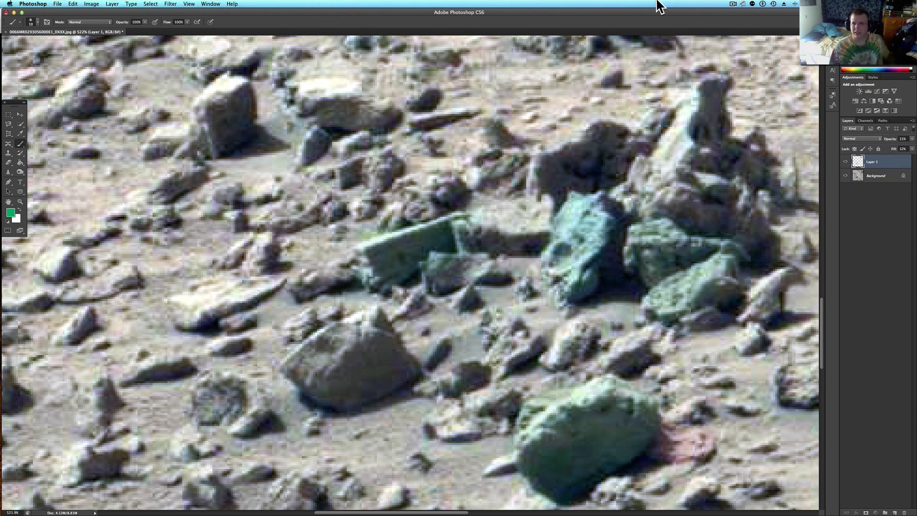
{"action": "left_click", "coordinate": [740, 3]}
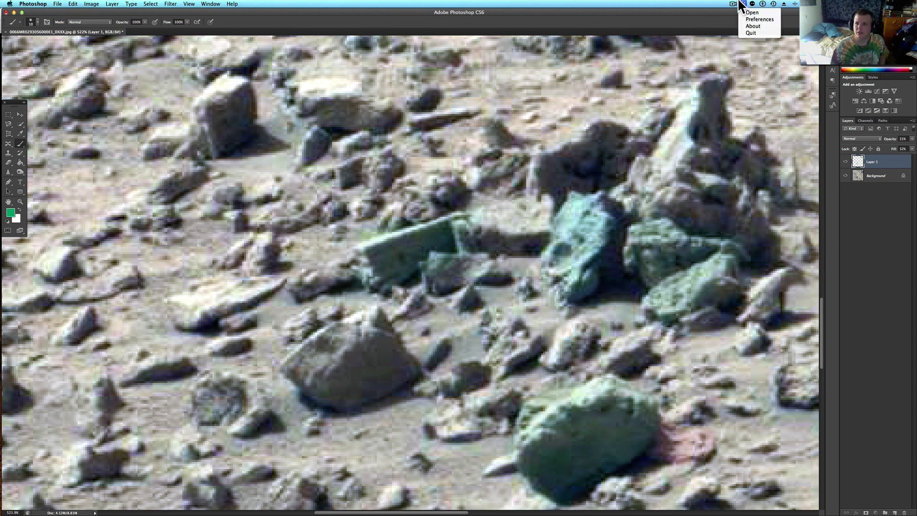
{"action": "mouse_move", "coordinate": [734, 5]}
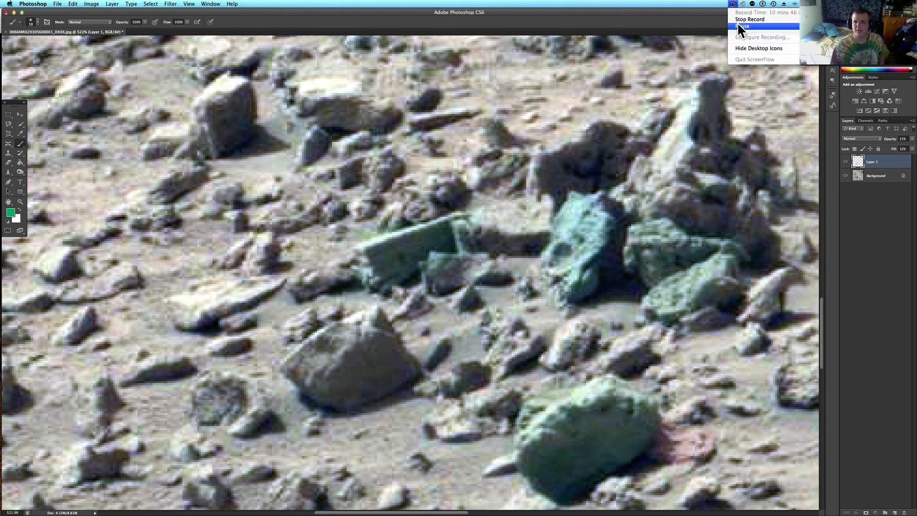